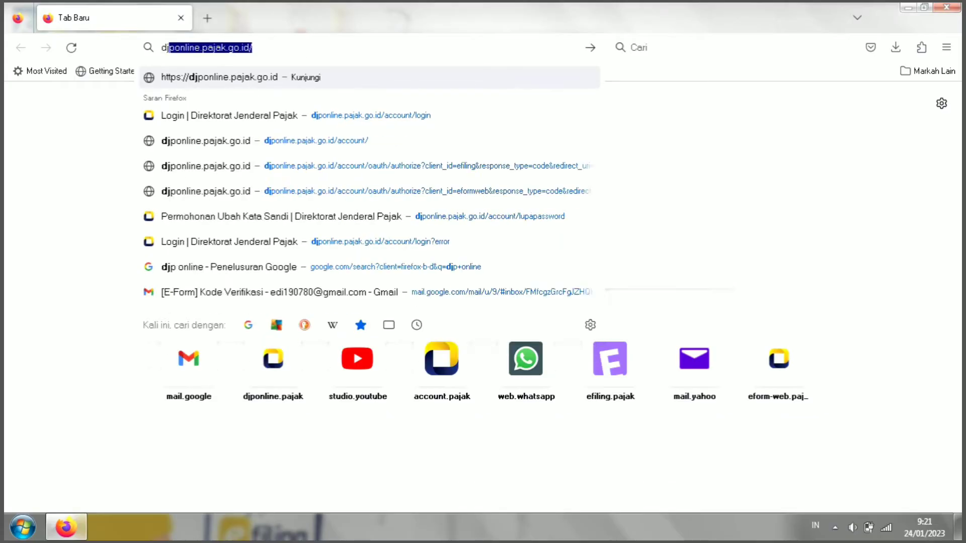
# Step: Search Google for 'djp online' and open the official 'DJP Online - Ditjen Pajak' result
pyautogui.write('ni')
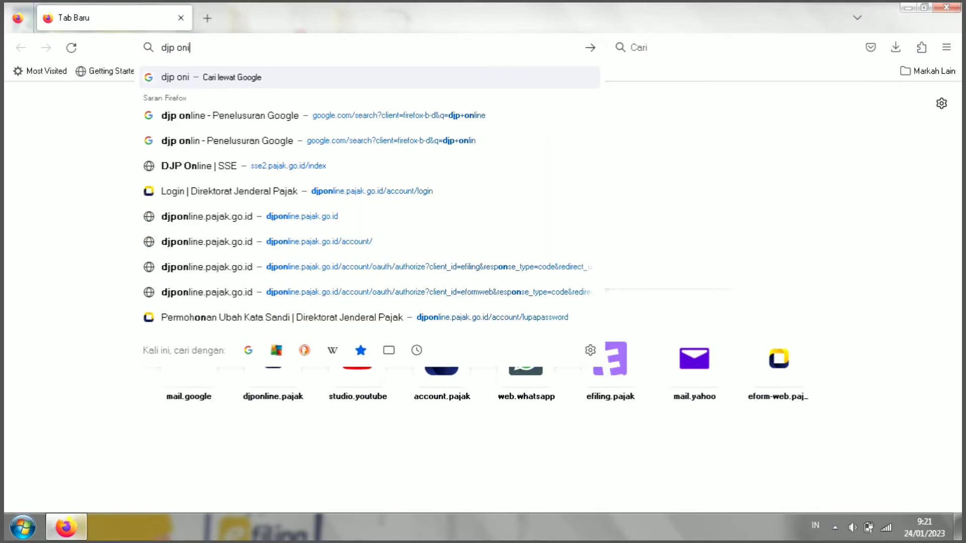
pyautogui.press('BackSpace')
pyautogui.write('line')
pyautogui.press('Return')
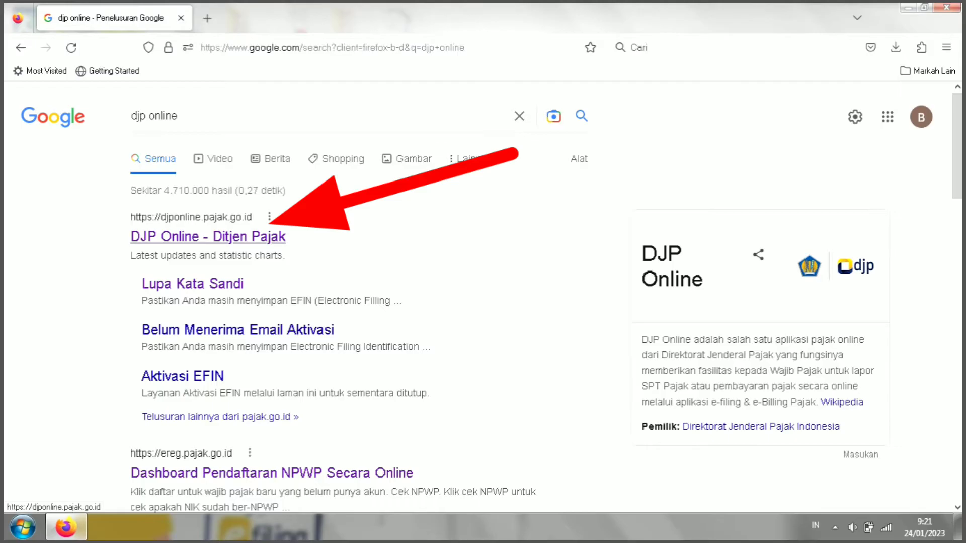
pyautogui.click(208, 236)
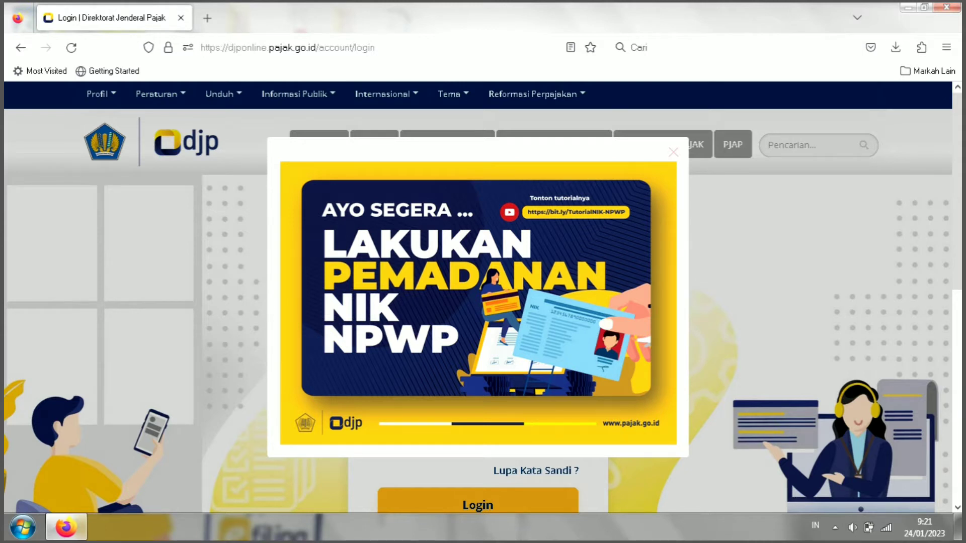
# Step: Dismiss the NIK-NPWP popup and log in with the taxpayer's NIK/NPWP, password and captcha code
pyautogui.click(674, 151)
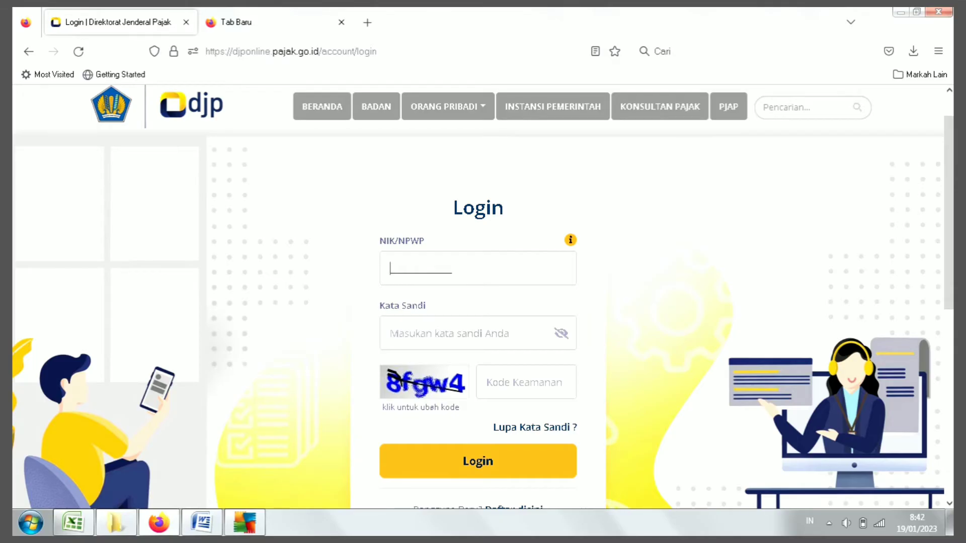
pyautogui.hotkey('ctrl', 'v')
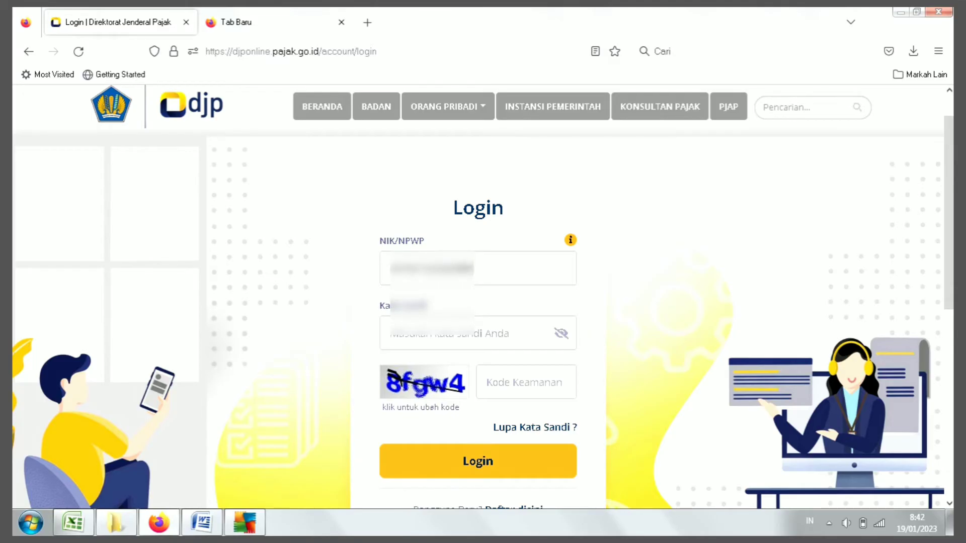
pyautogui.click(391, 333)
pyautogui.write('••••••••••••')
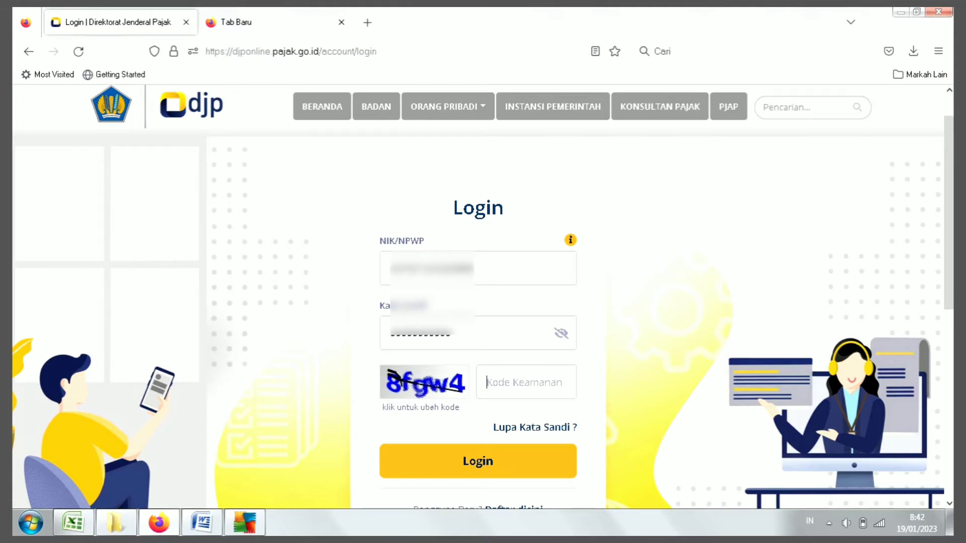
pyautogui.write('8FGW4')
pyautogui.press('Return')
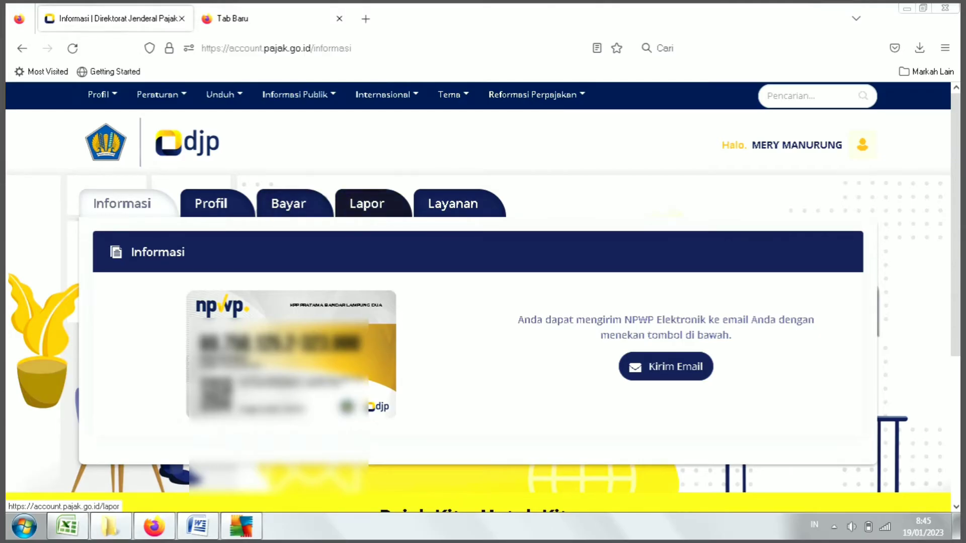
# Step: Go to the Lapor section and open the e-Filing SPT archive
pyautogui.click(366, 204)
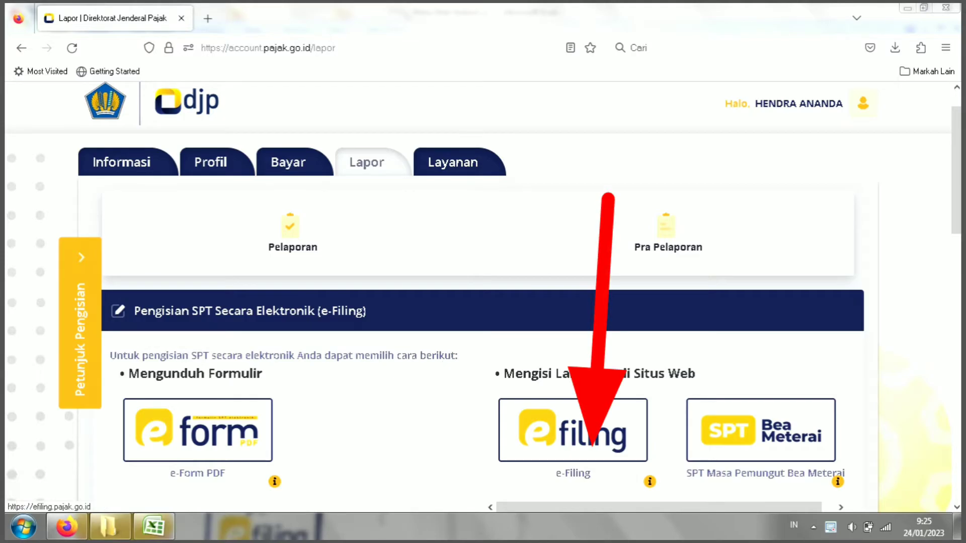
pyautogui.click(573, 430)
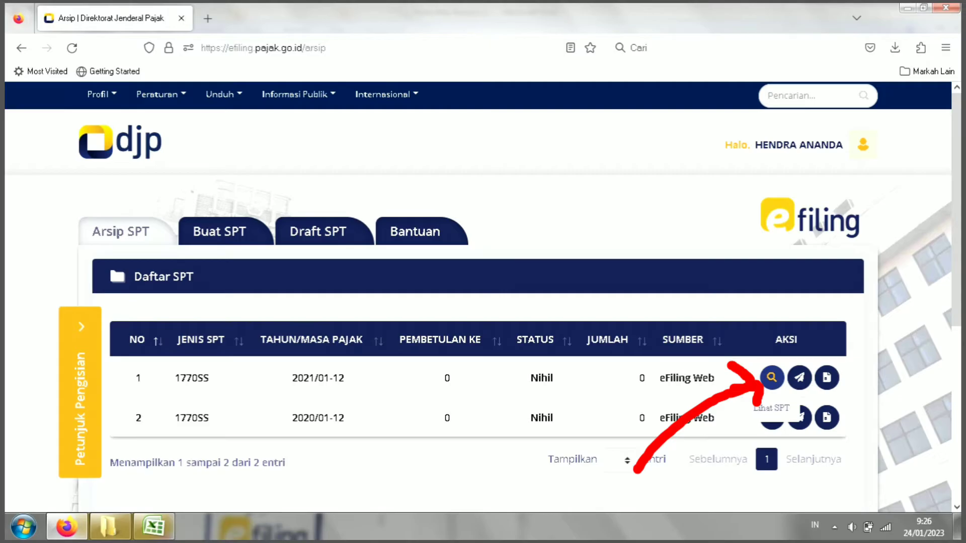
# Step: Review the 2021 1770SS return's Identitas and Bagian A–C, then start a new SPT
pyautogui.click(771, 378)
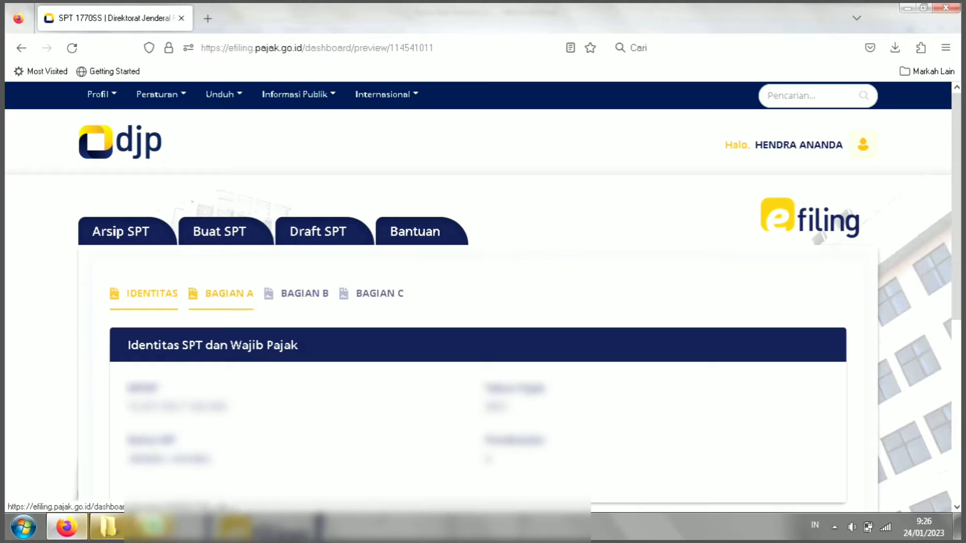
pyautogui.click(229, 293)
pyautogui.click(297, 293)
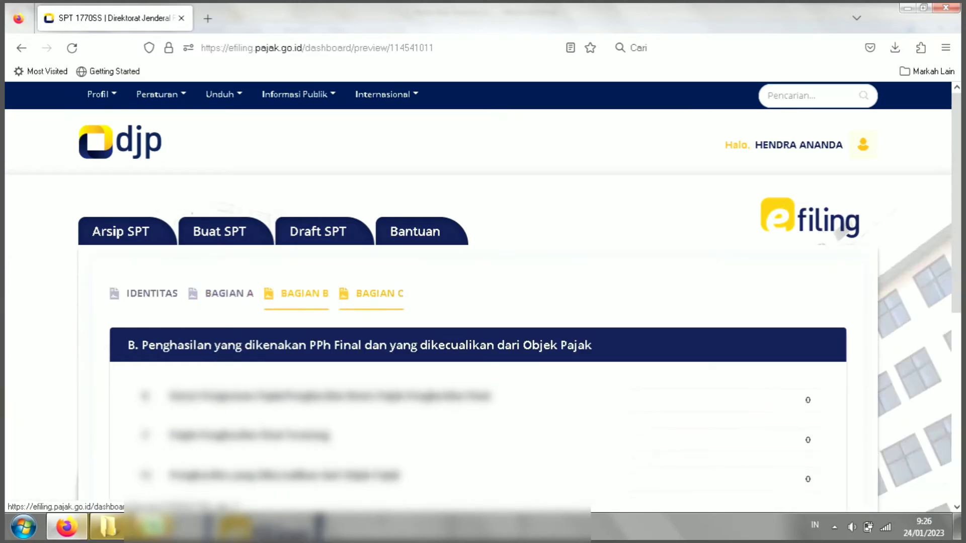
pyautogui.click(372, 293)
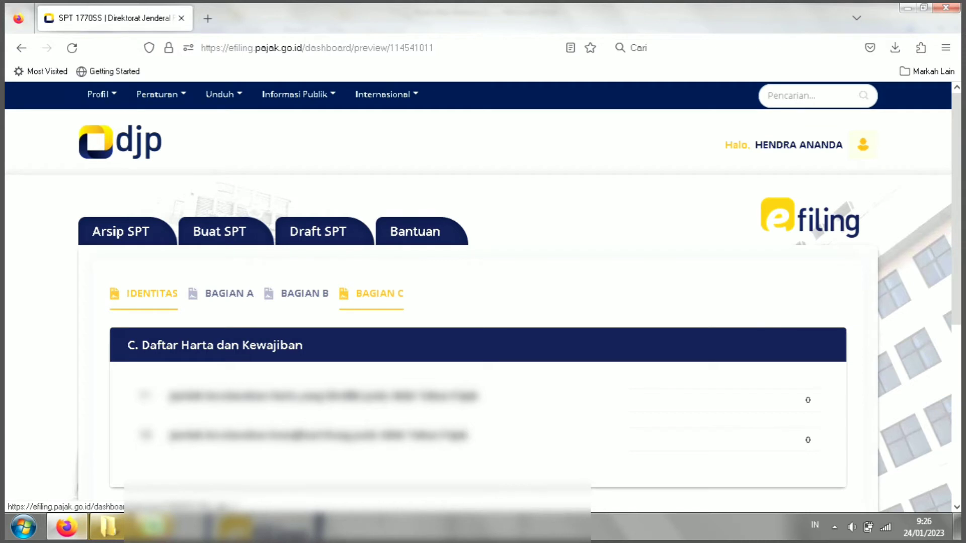
pyautogui.click(151, 293)
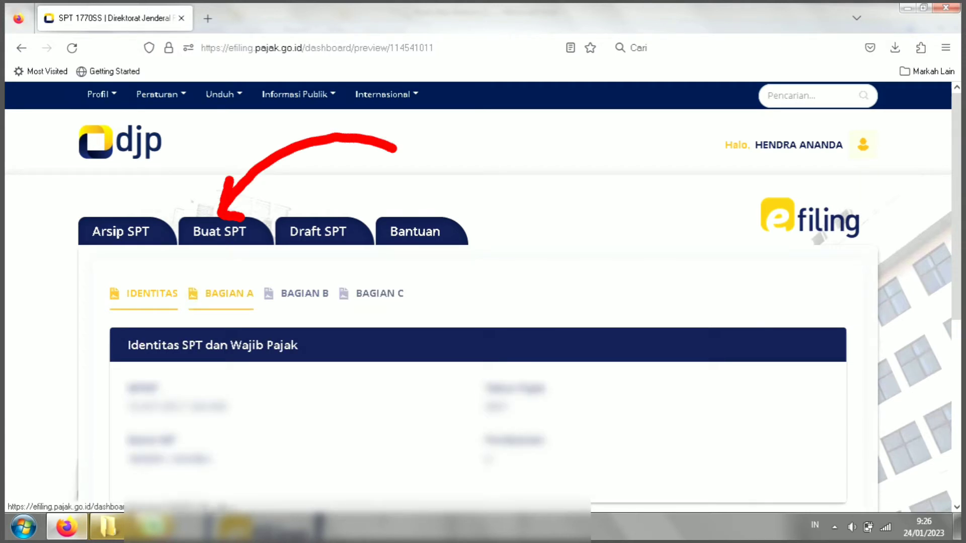
pyautogui.click(220, 231)
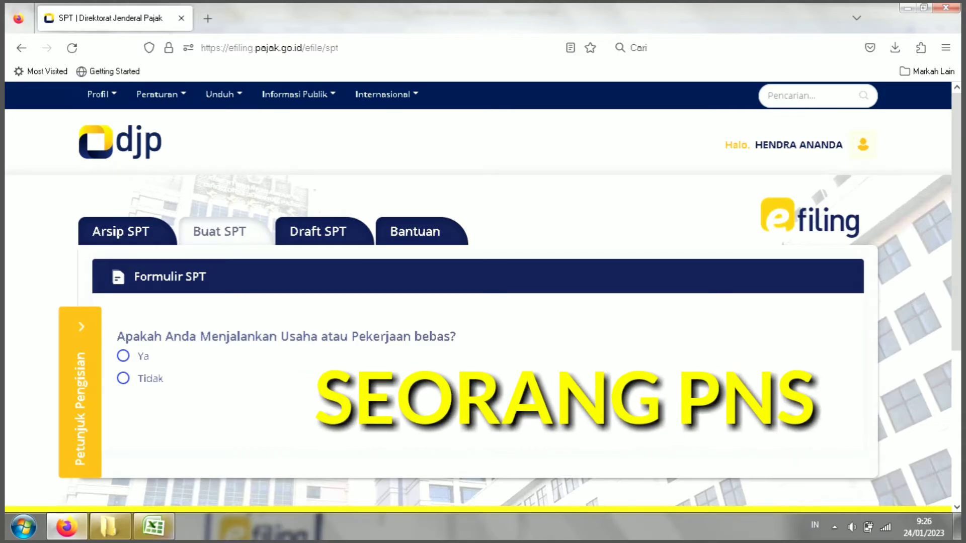
# Step: Answer Tidak to both the business/independent work and spouse MT/PH questions
pyautogui.click(123, 378)
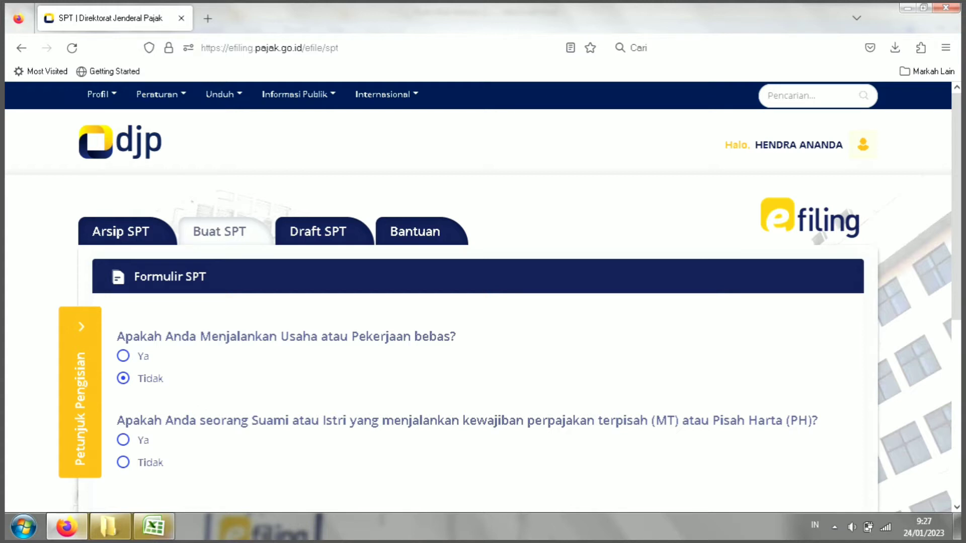
pyautogui.click(123, 462)
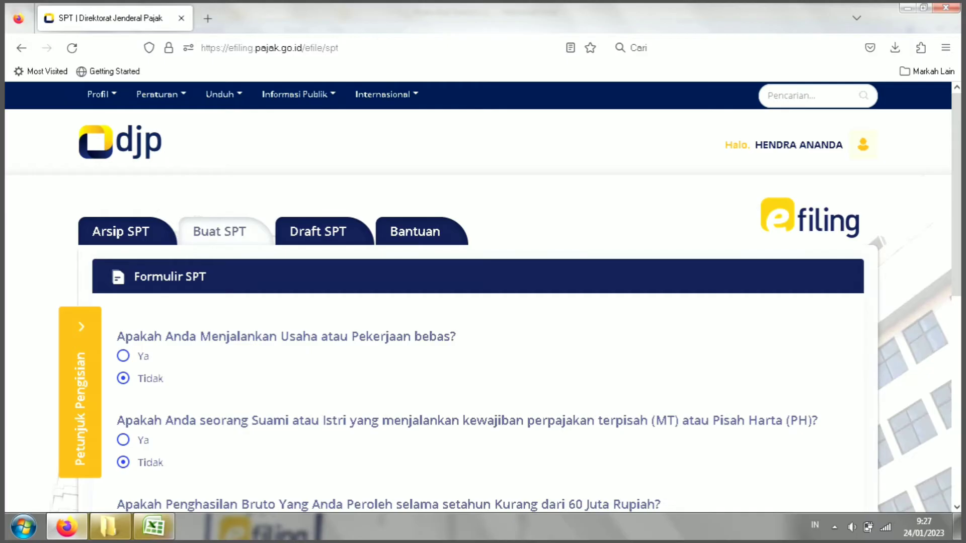
pyautogui.scroll(-2, 483, 297)
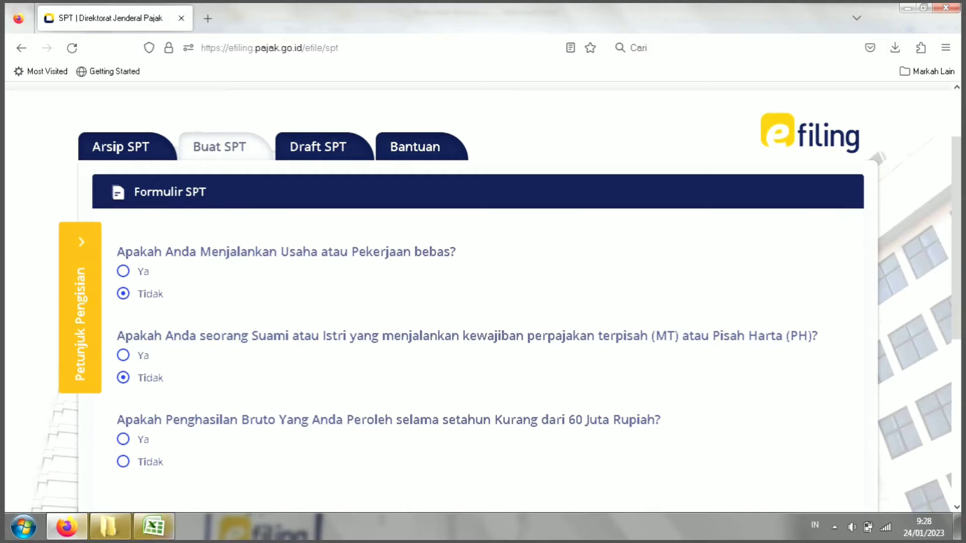
# Step: Settle the gross-income-under-60-million question on Ya after briefly toggling it to Tidak
pyautogui.click(123, 440)
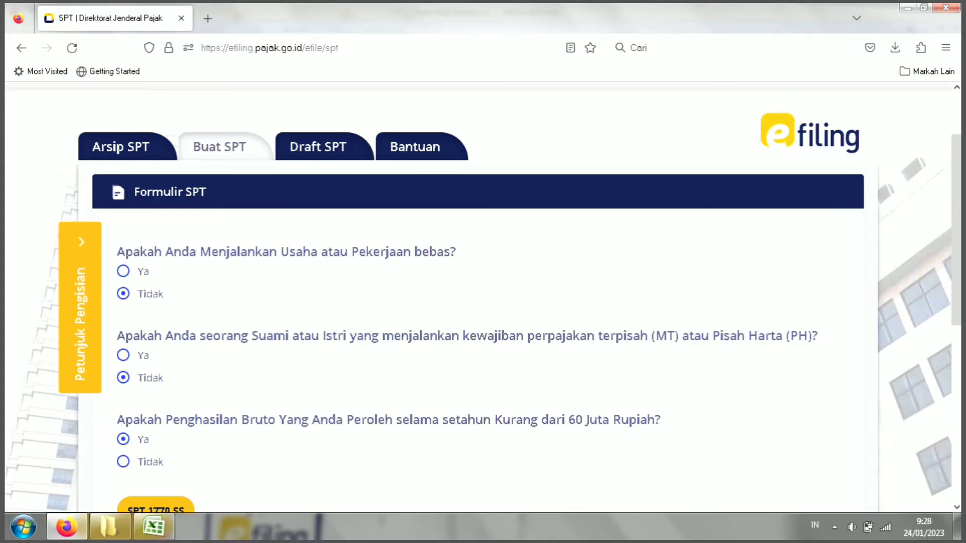
pyautogui.scroll(-1, 483, 300)
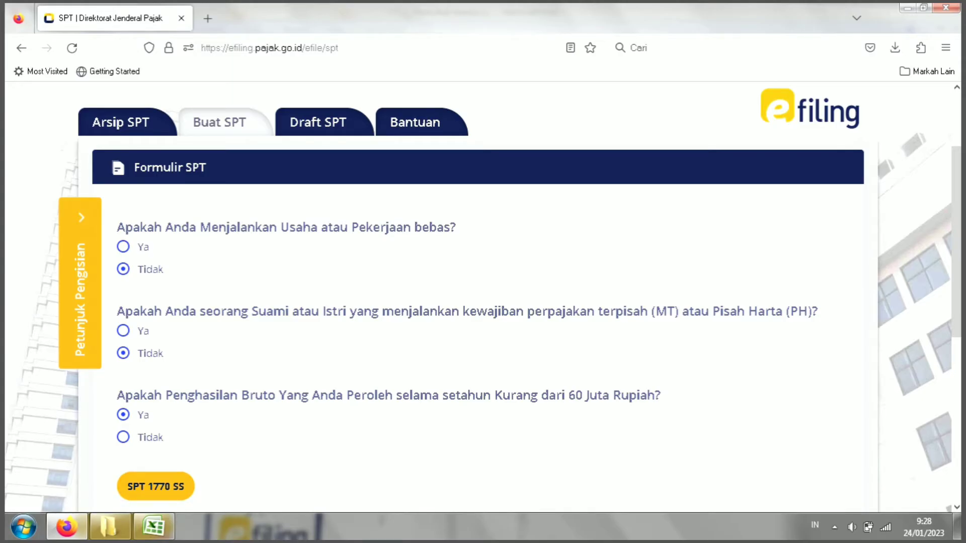
pyautogui.click(123, 437)
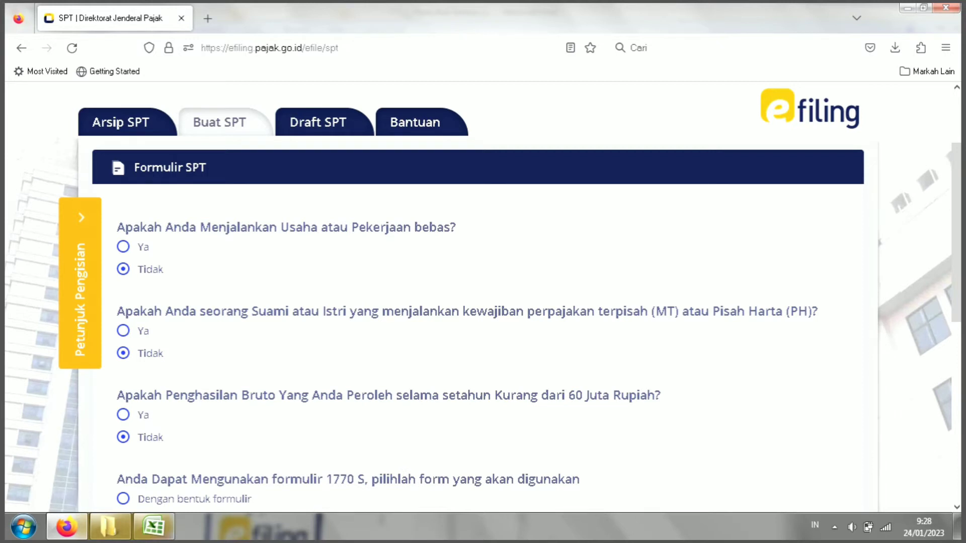
pyautogui.scroll(-2, 483, 297)
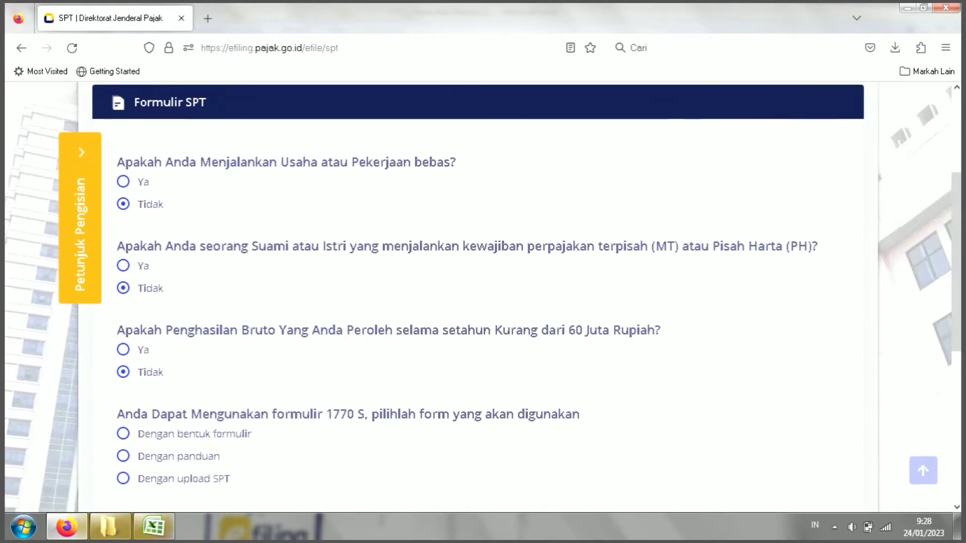
pyautogui.scroll(-2, 483, 296)
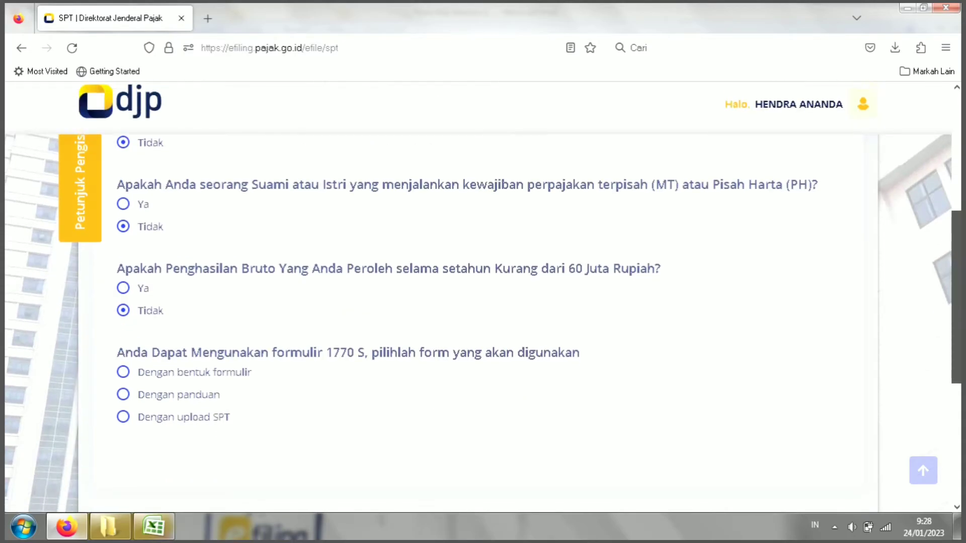
pyautogui.scroll(1, 483, 297)
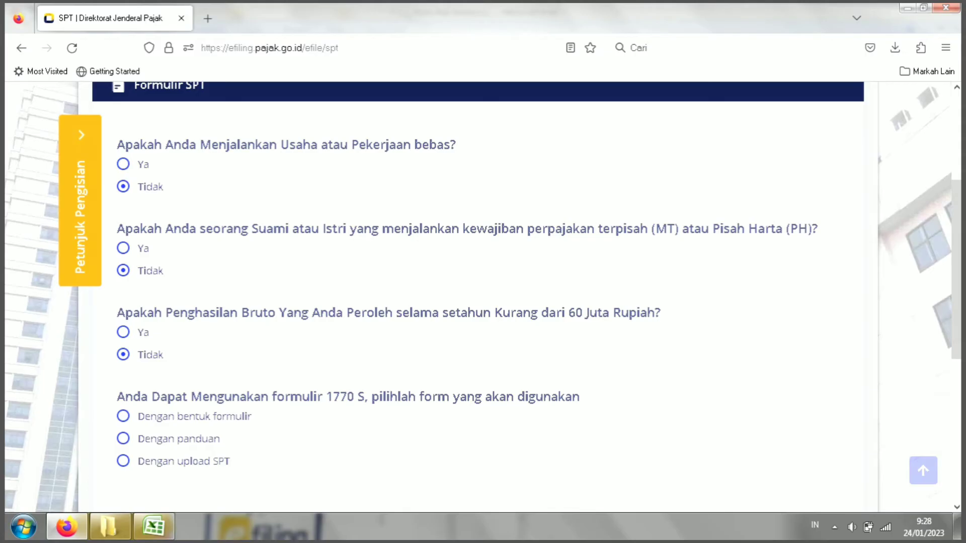
pyautogui.moveTo(165, 313); pyautogui.dragTo(275, 313)
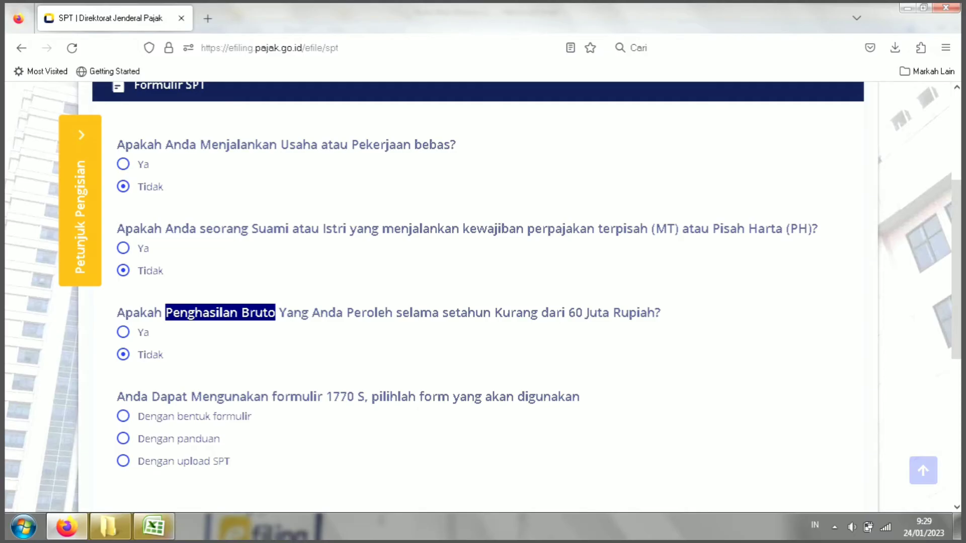
pyautogui.click(122, 332)
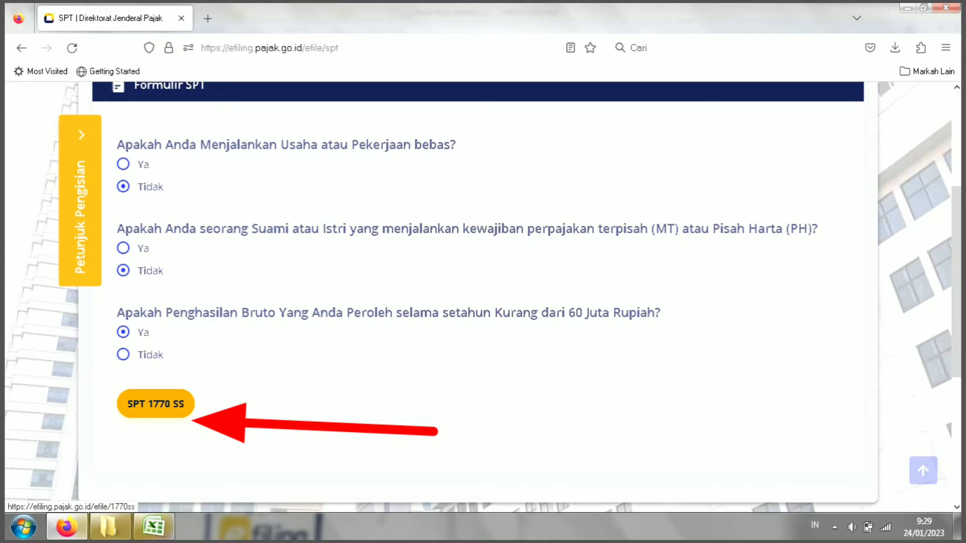
# Step: Open the SPT 1770 SS form and expand its Tahun Pajak year list
pyautogui.click(155, 404)
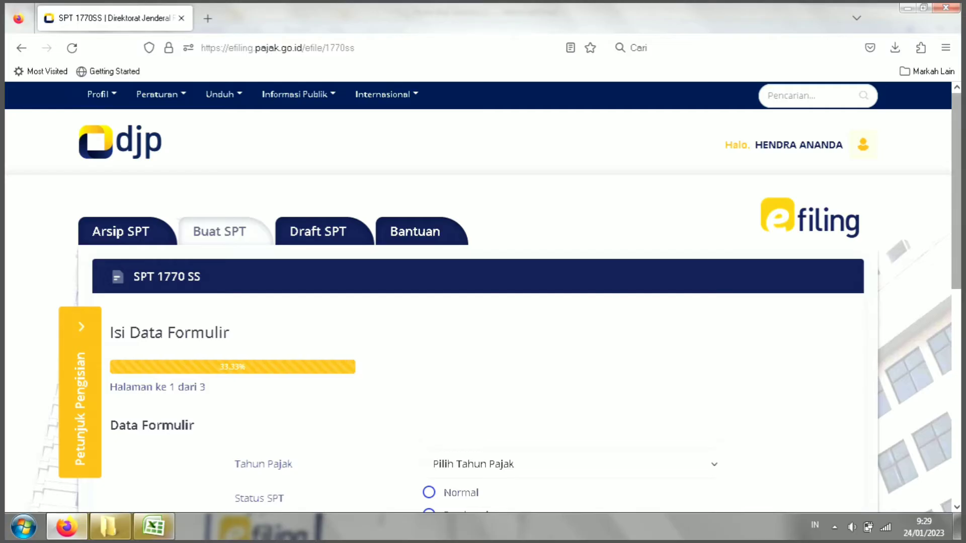
pyautogui.scroll(-3, 483, 297)
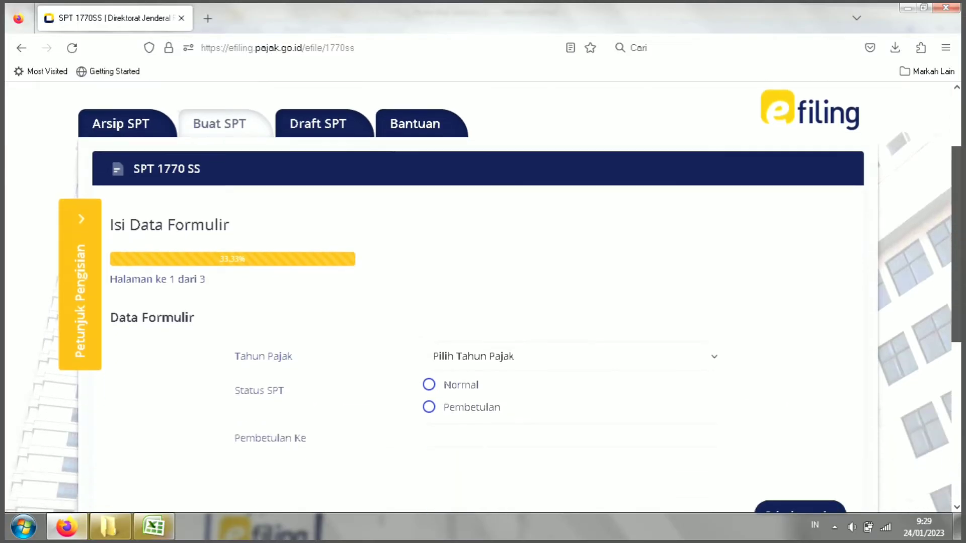
pyautogui.scroll(-1, 483, 297)
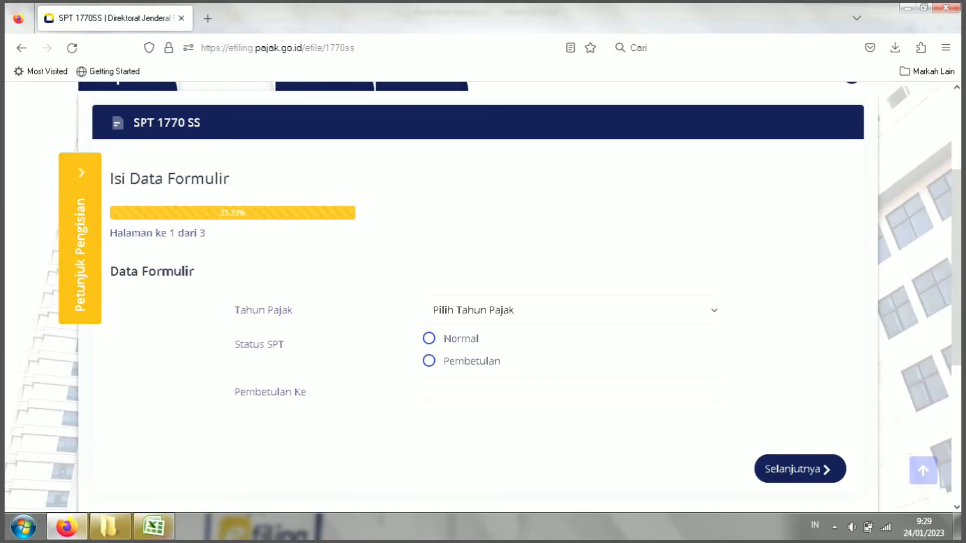
pyautogui.tripleClick(151, 271)
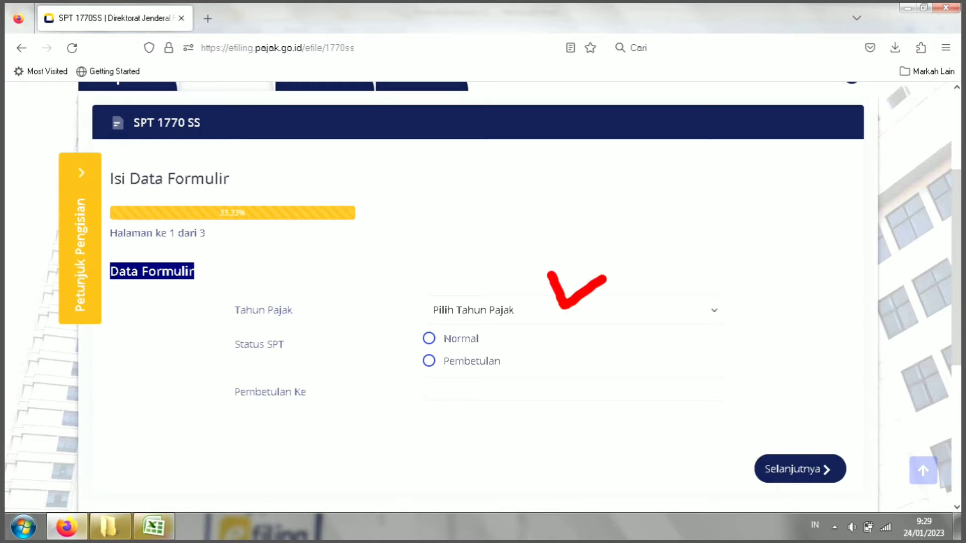
pyautogui.click(571, 309)
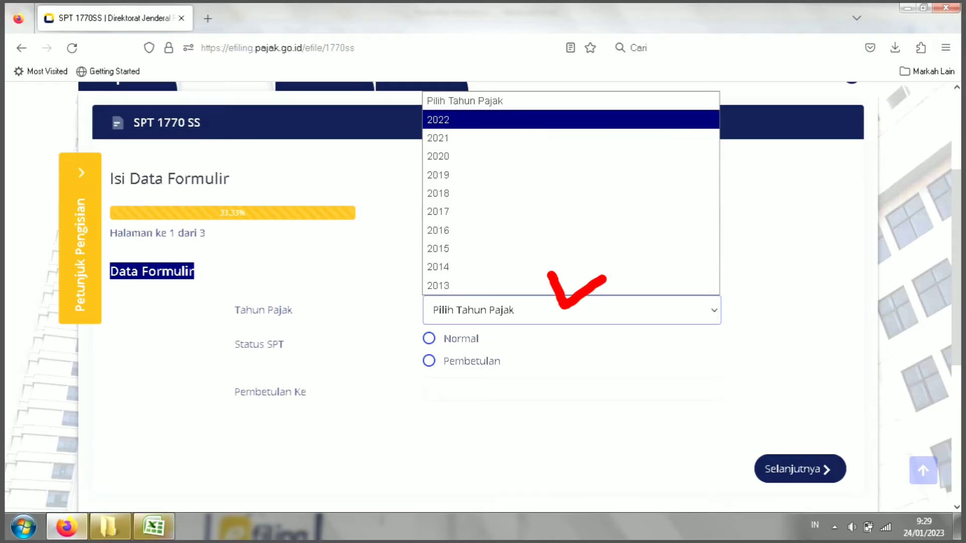
# Step: Choose 2022 as the tax year for the 1770 SS return
pyautogui.click(571, 120)
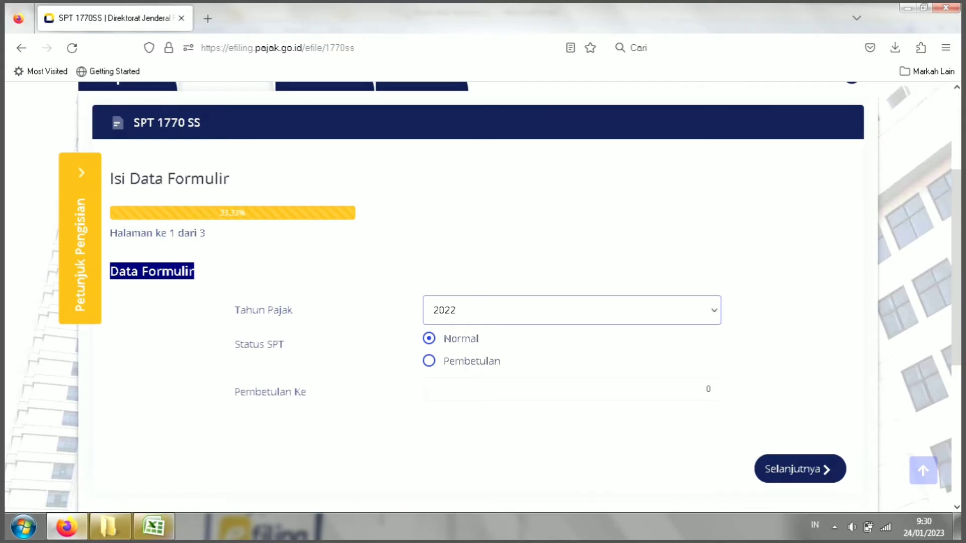
pyautogui.click(572, 310)
pyautogui.click(571, 119)
# Step: Keep SPT status Normal with Pembetulan Ke 0 and continue to page 2, Isi SPT
pyautogui.click(429, 361)
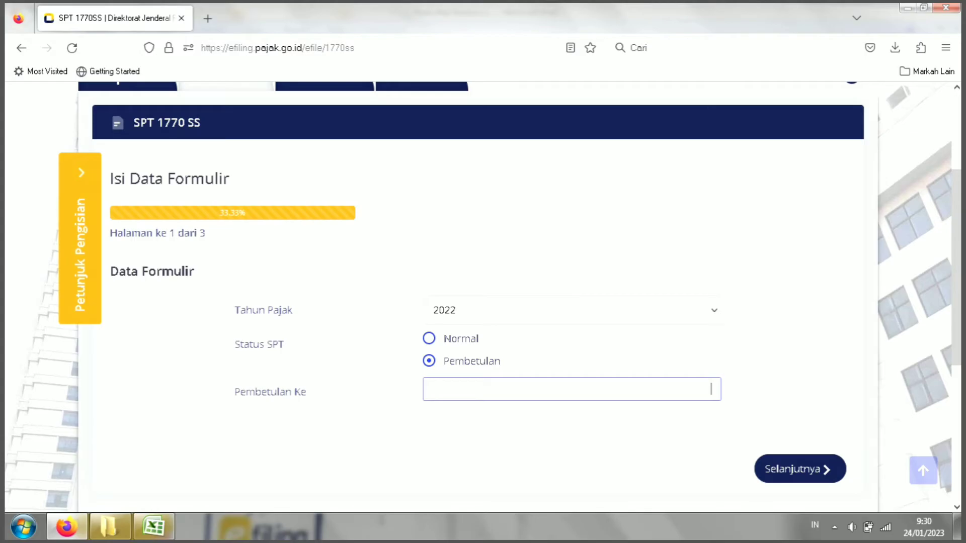
pyautogui.click(428, 338)
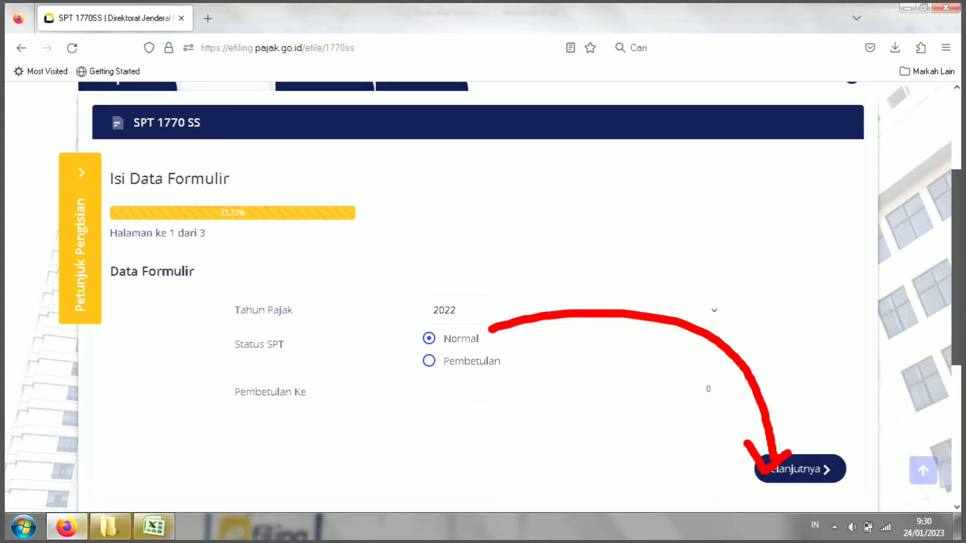
pyautogui.scroll(-1, 483, 297)
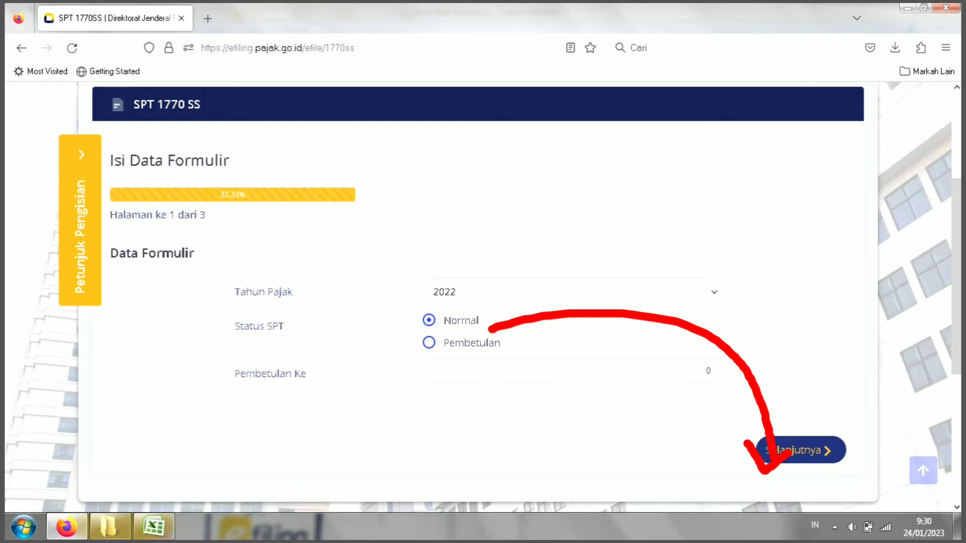
pyautogui.click(800, 450)
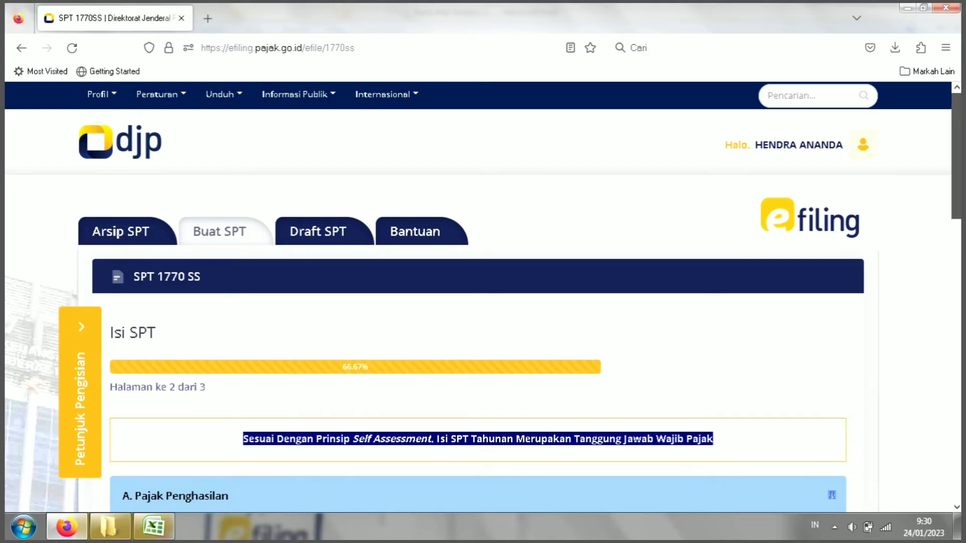
pyautogui.scroll(-1, 483, 297)
pyautogui.scroll(-3, 483, 297)
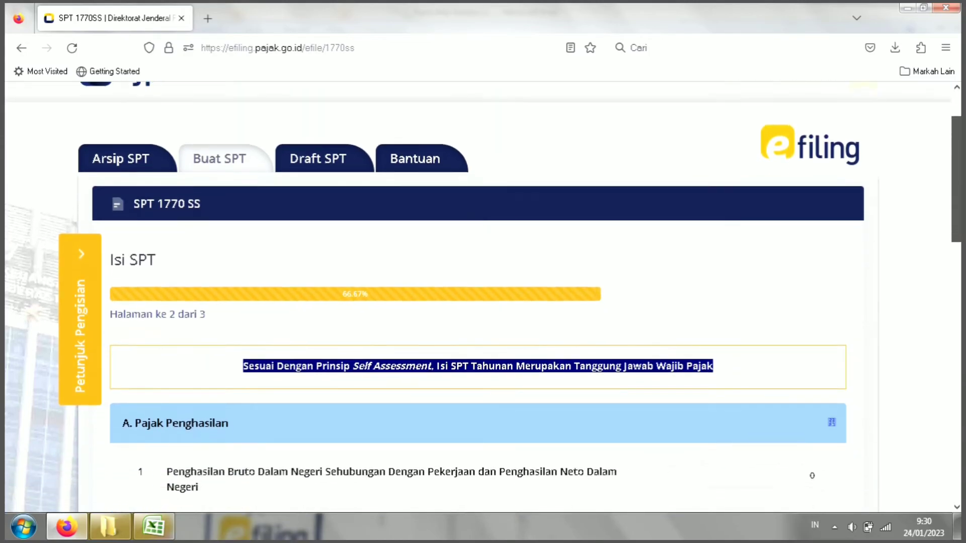
pyautogui.scroll(-5, 483, 297)
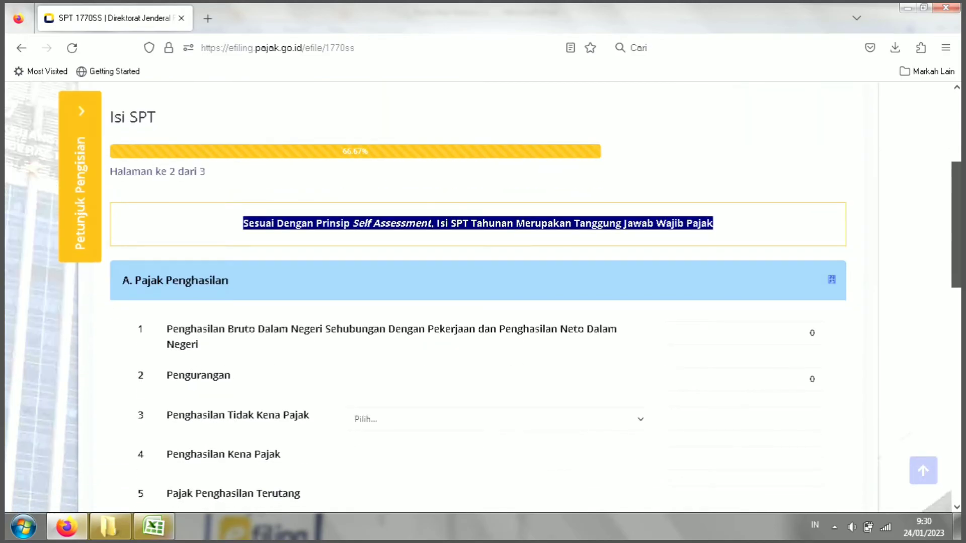
pyautogui.scroll(-1, 483, 297)
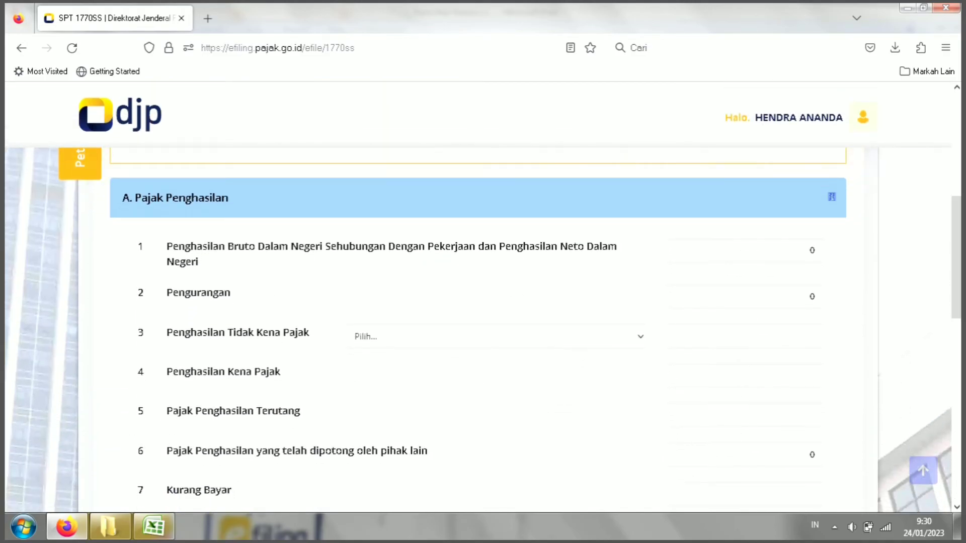
pyautogui.moveTo(233, 180)
pyautogui.mouseDown()
pyautogui.moveTo(266, 200)
pyautogui.moveTo(335, 163)
pyautogui.mouseUp()
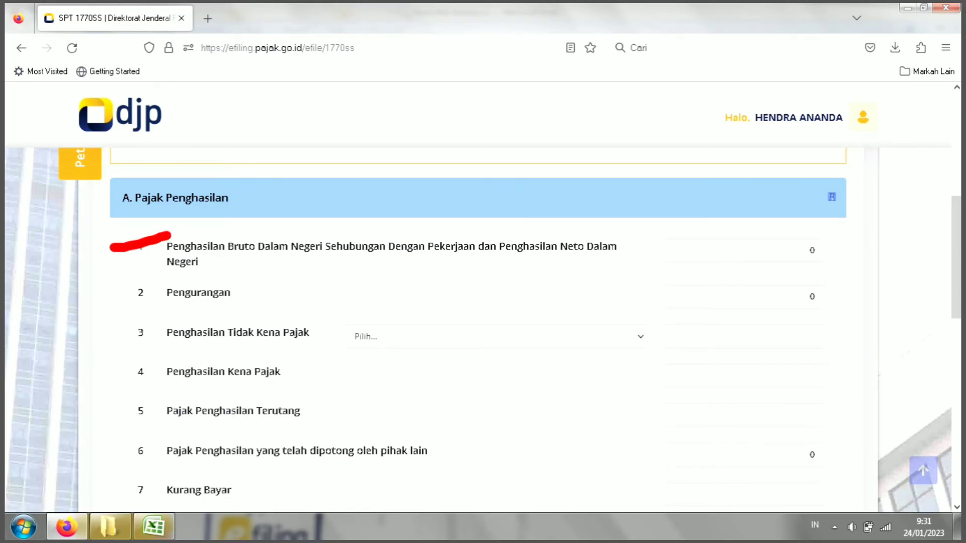
# Step: Enter 44.817.080 as row 1's Penghasilan Bruto Dalam Negeri
pyautogui.click(805, 250)
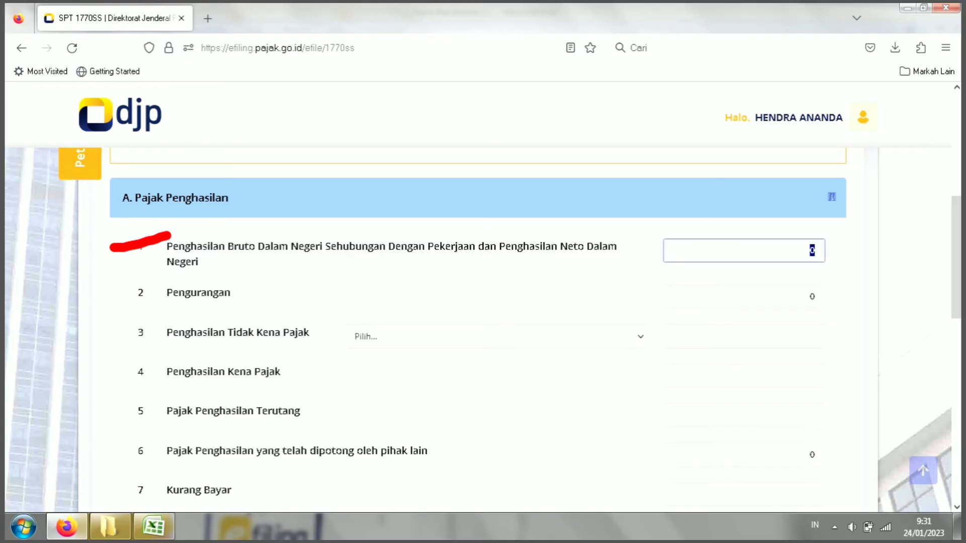
pyautogui.write('44.8')
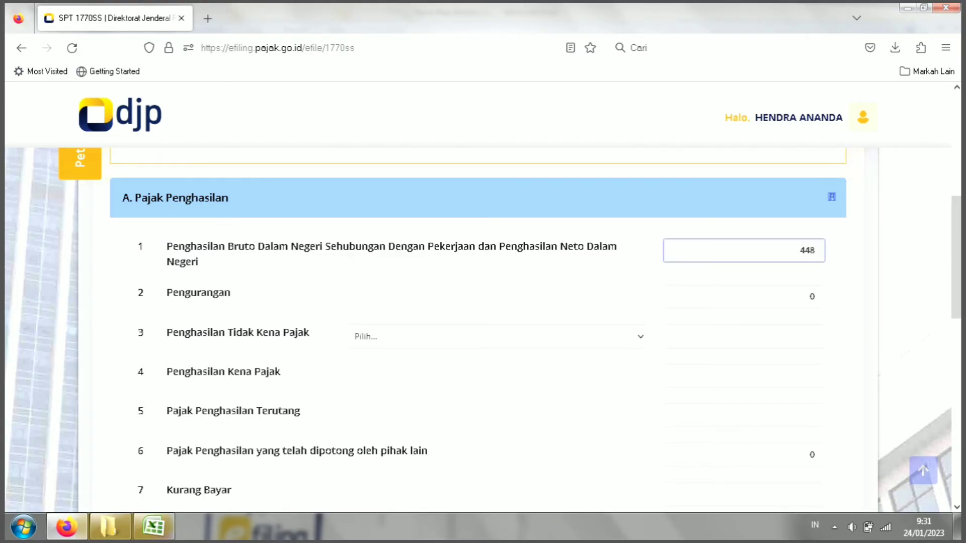
pyautogui.write('17.080')
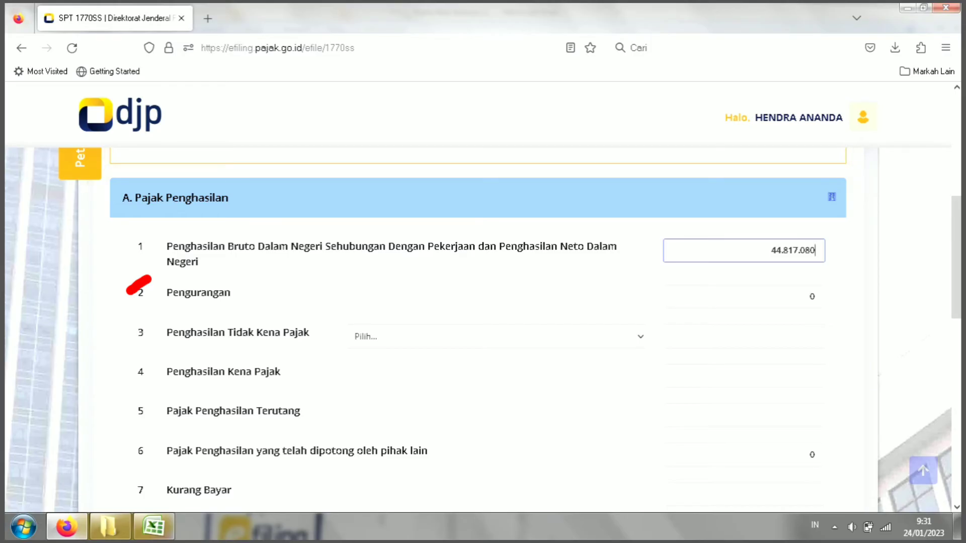
# Step: Enter 4.143.087 as Pengurangan, bringing taxable income to 40.673.000 and Kurang Bayar to 2.033.650
pyautogui.click(809, 297)
pyautogui.doubleClick(811, 297)
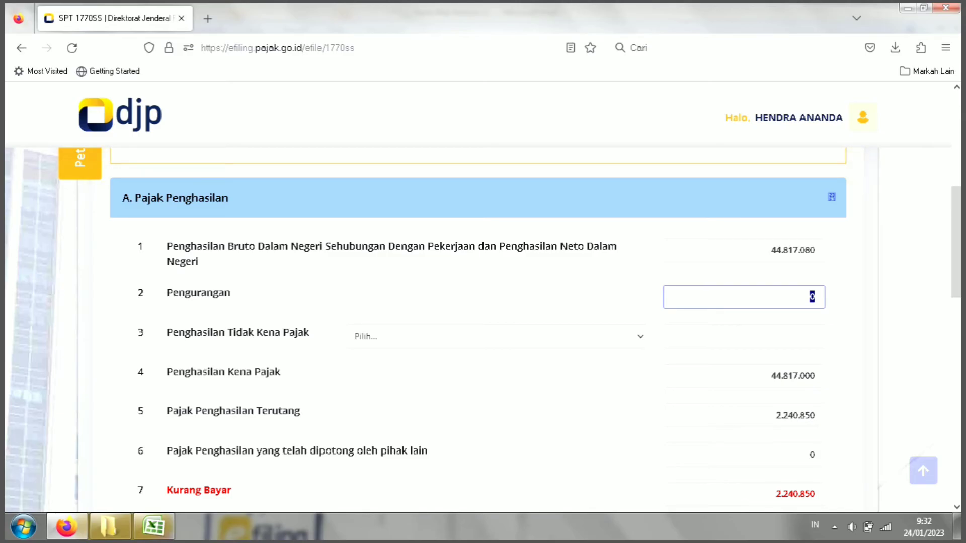
pyautogui.write('4.143.087')
pyautogui.press('Tab')
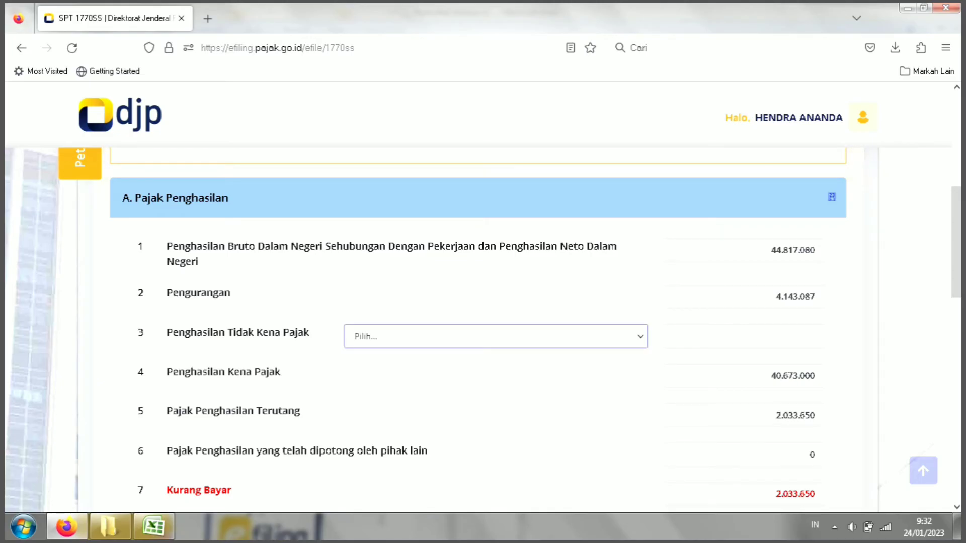
pyautogui.scroll(-2, 483, 330)
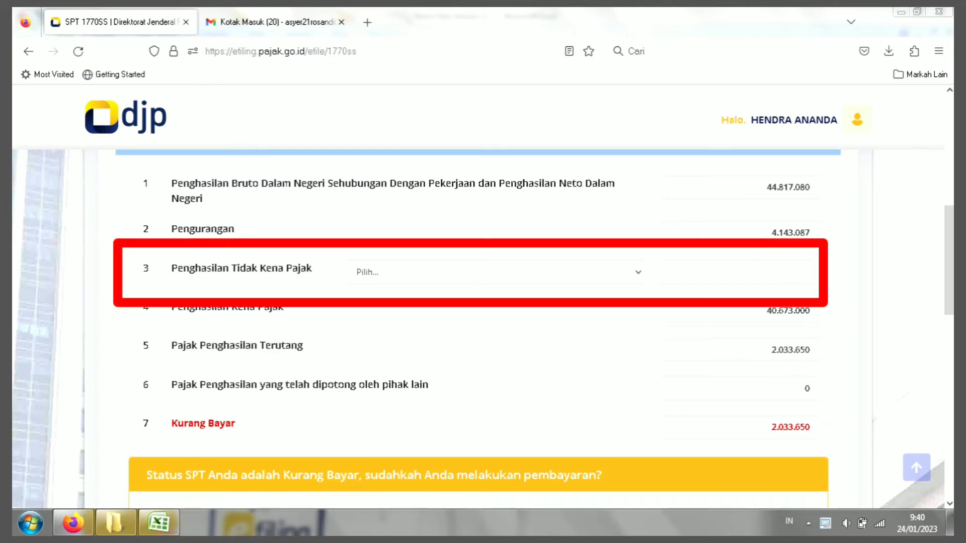
pyautogui.click(791, 427)
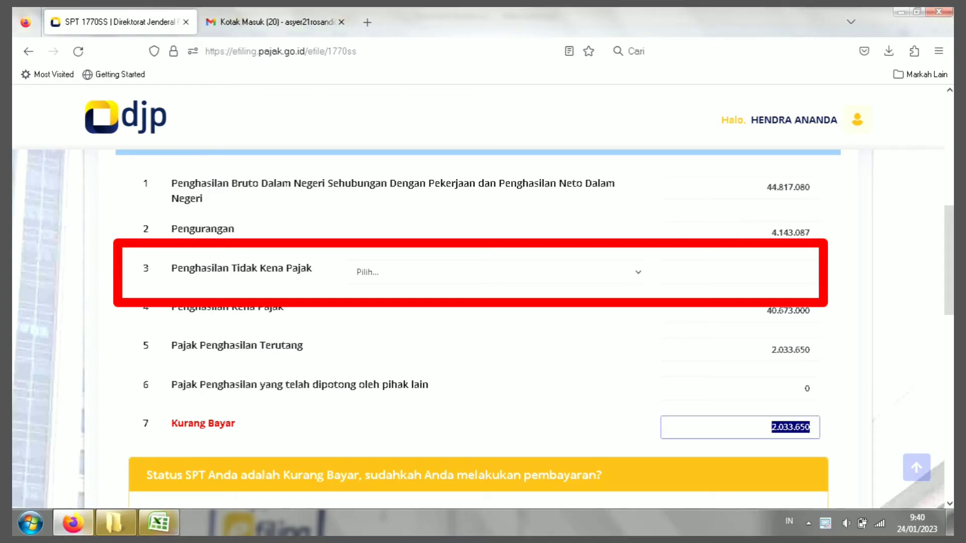
pyautogui.moveTo(811, 427); pyautogui.dragTo(805, 427)
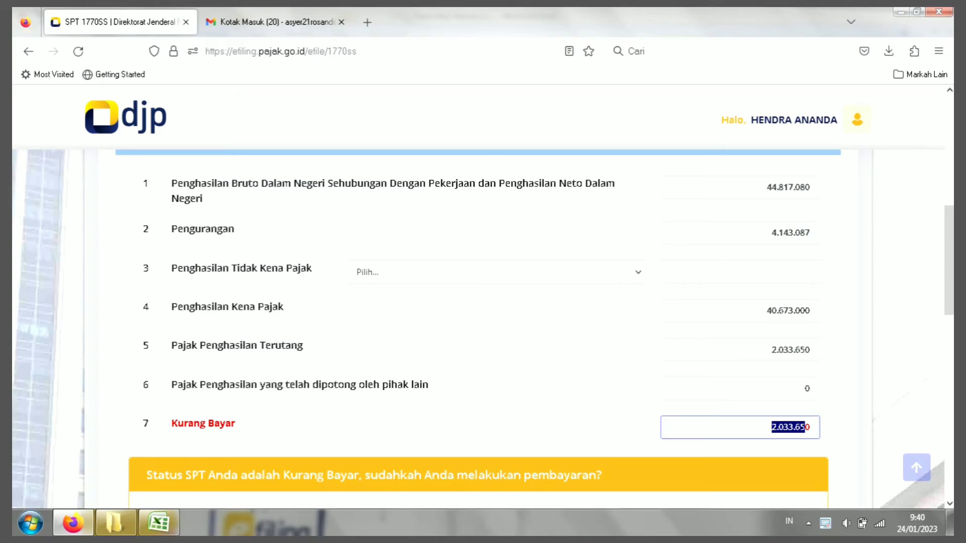
pyautogui.click(496, 272)
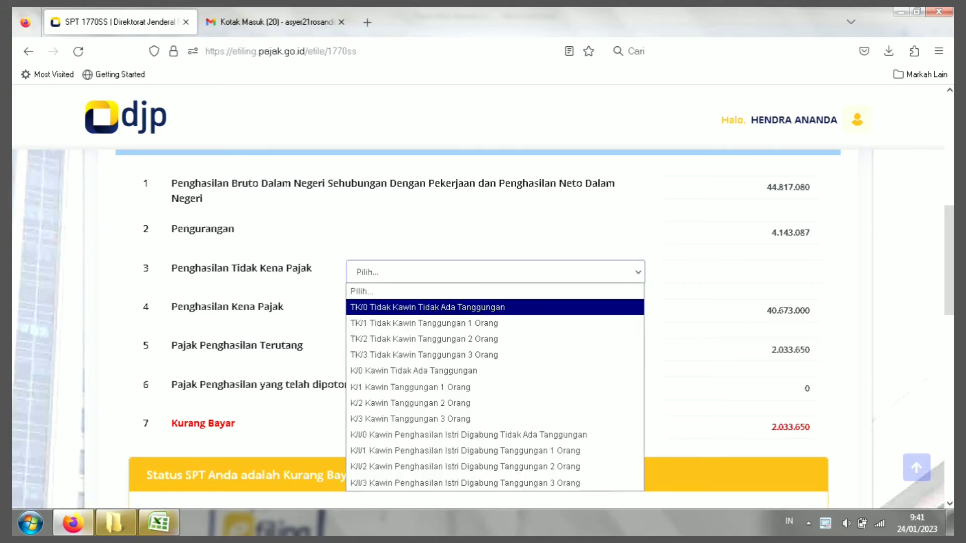
pyautogui.click(428, 307)
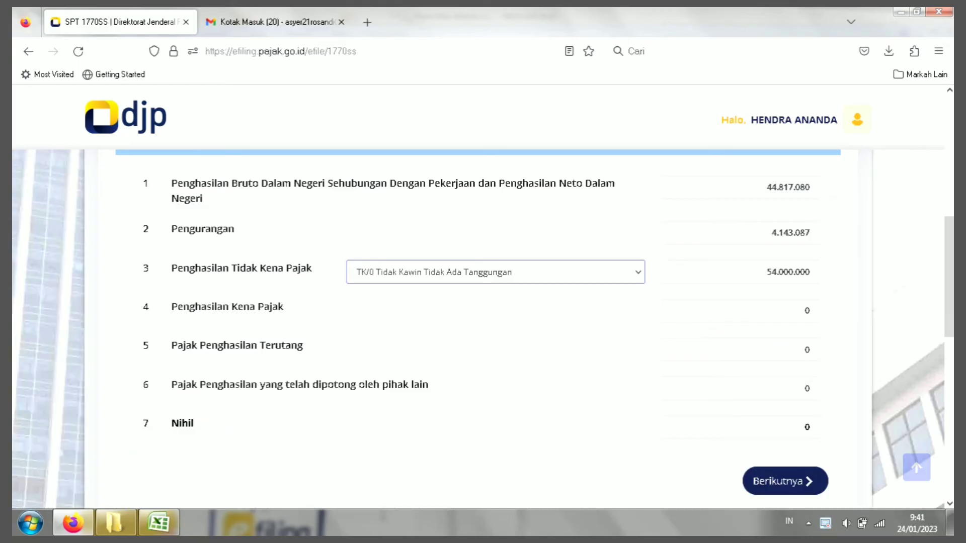
pyautogui.press('Tab')
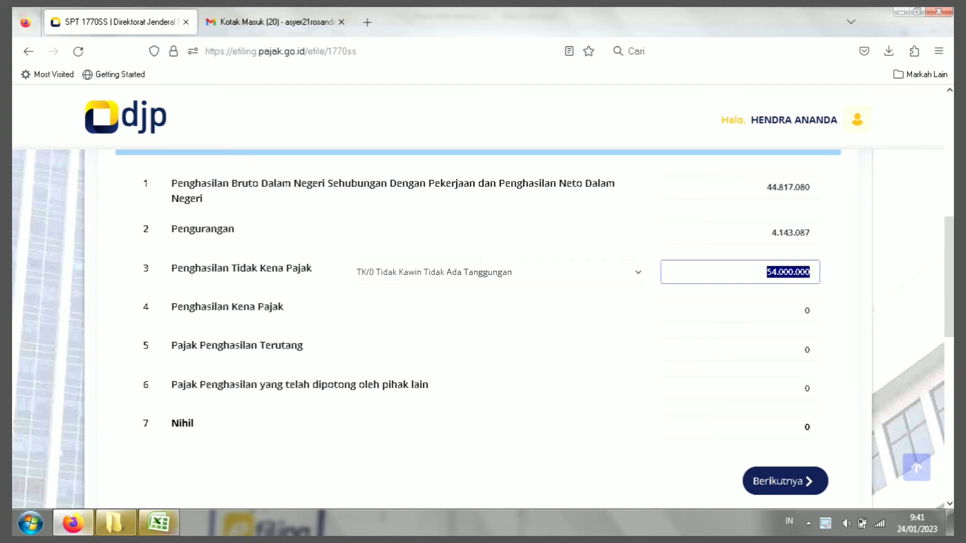
pyautogui.click(495, 272)
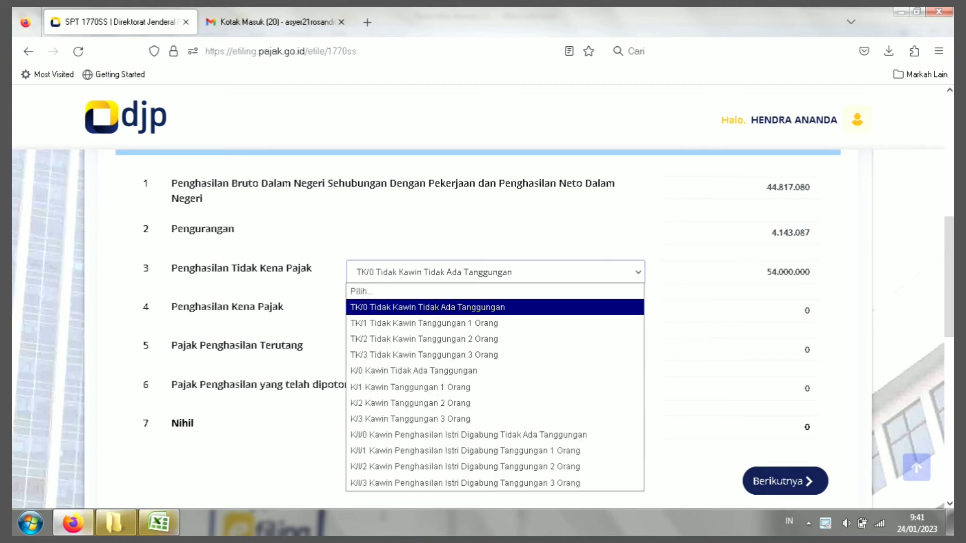
pyautogui.press('Down')
pyautogui.press('Down')
pyautogui.press('Down')
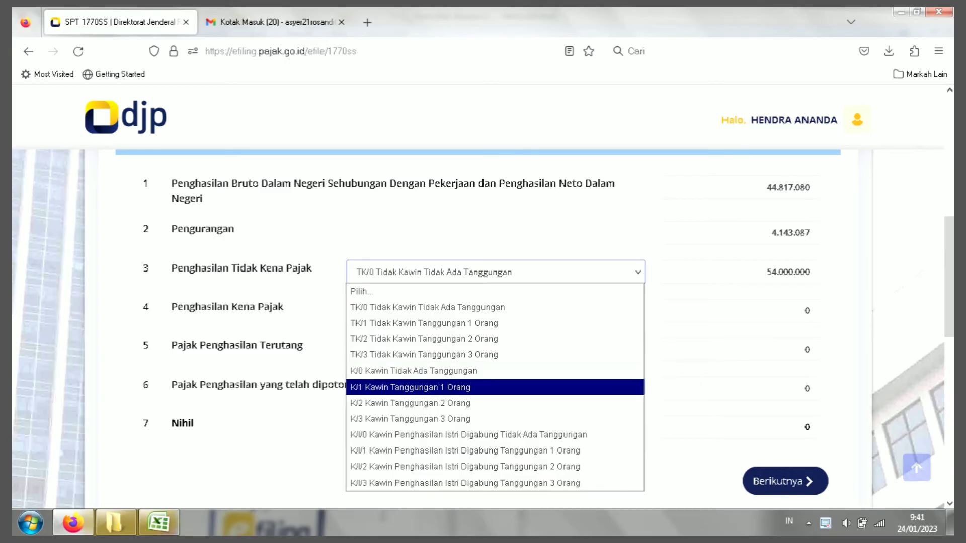
pyautogui.press('Return')
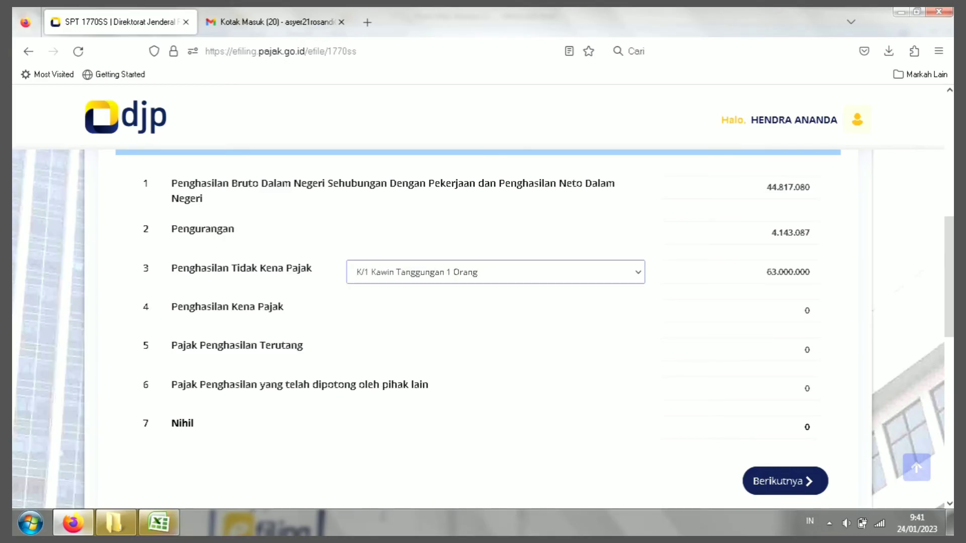
pyautogui.hotkey('alt', 'Down')
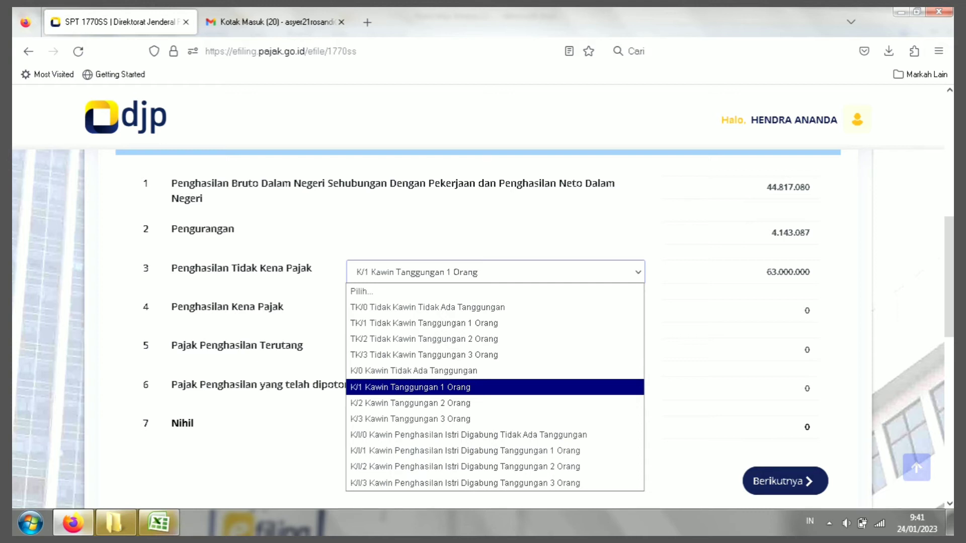
pyautogui.press('Return')
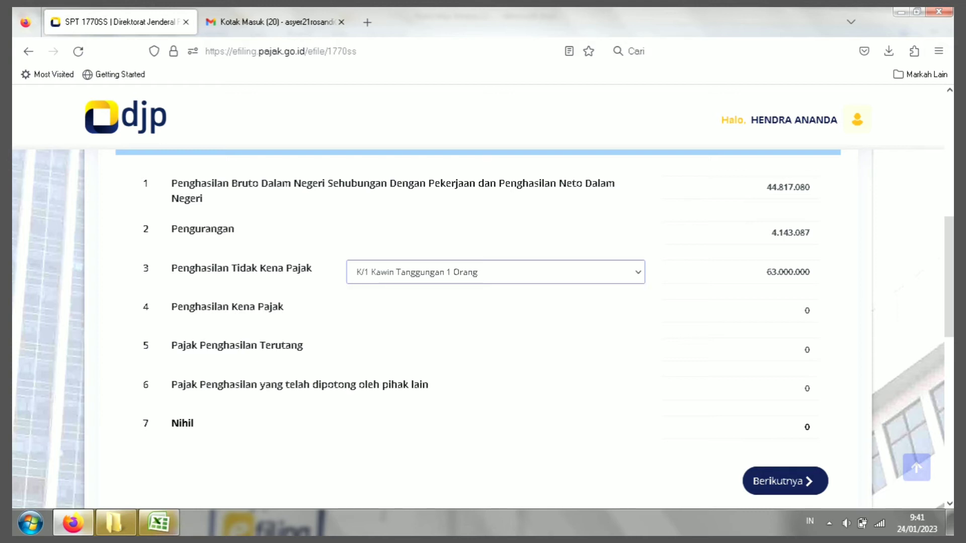
pyautogui.hotkey('alt', 'Down')
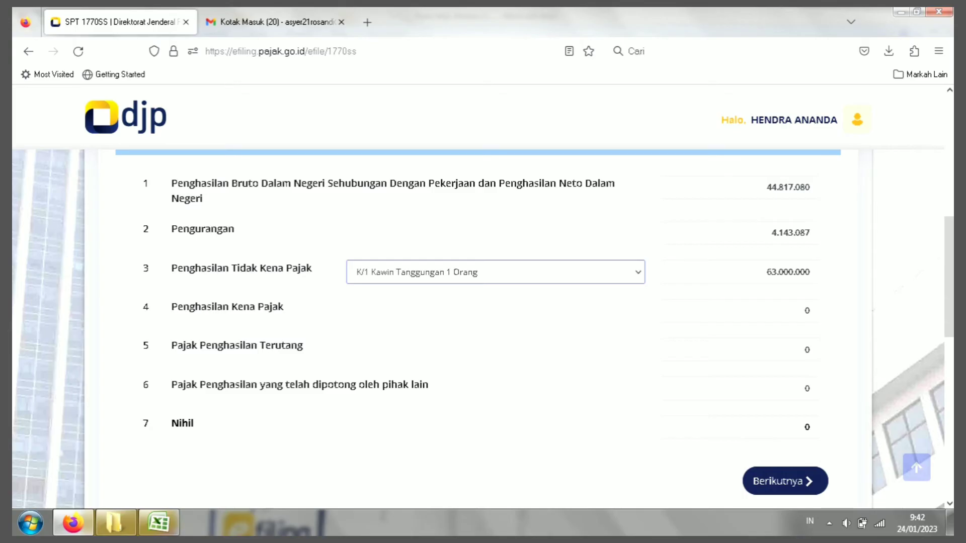
# Step: Set the PTKP status to TK/0 Tidak Kawin Tidak Ada Tanggungan, lowering PTKP to 54.000.000
pyautogui.click(496, 272)
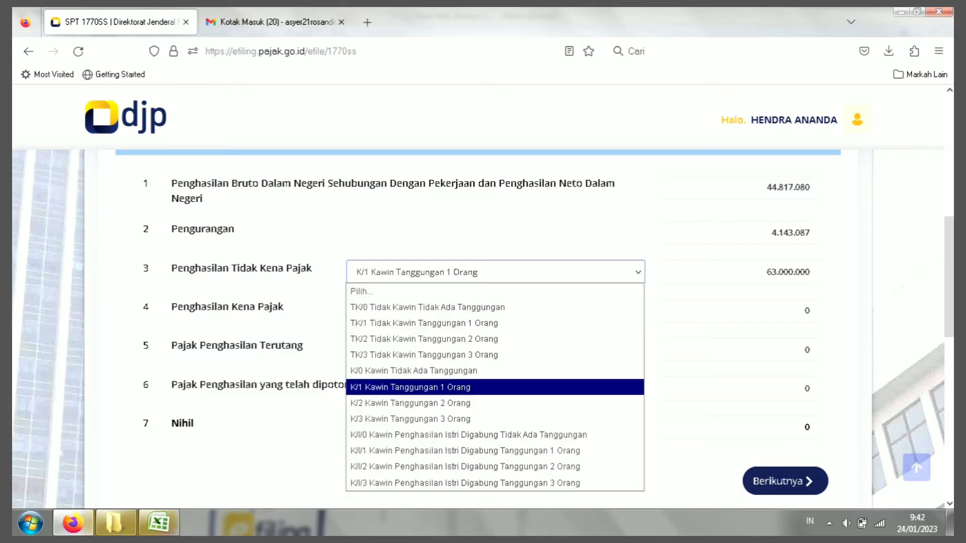
pyautogui.press('Return')
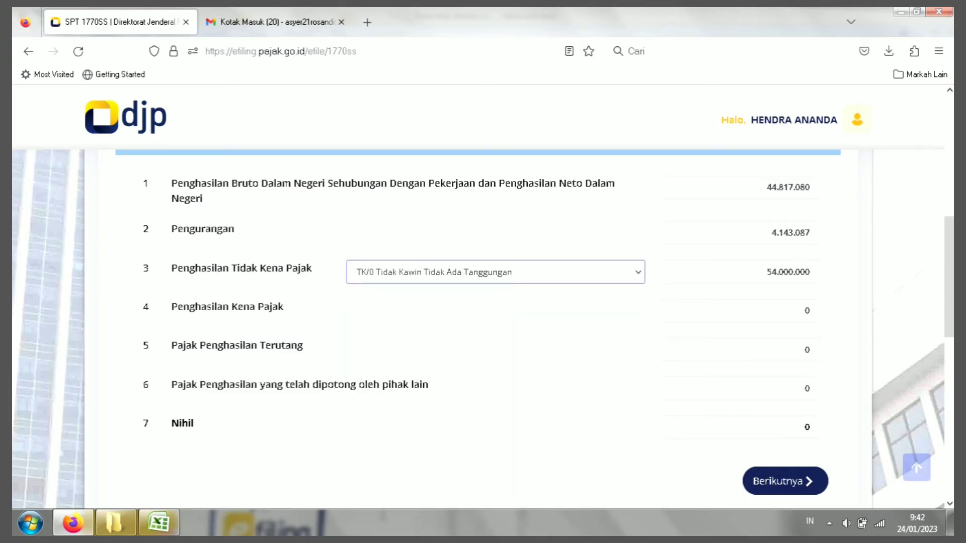
pyautogui.press('Tab')
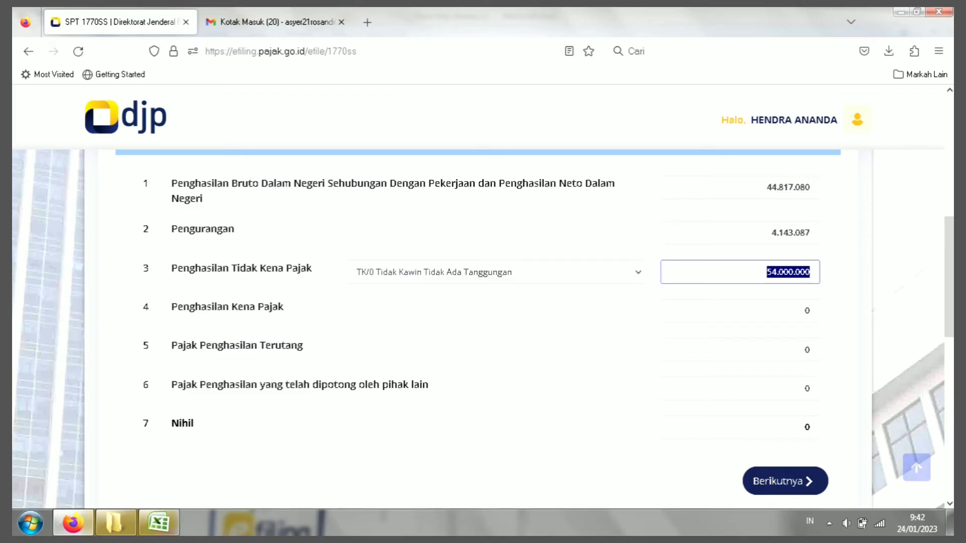
pyautogui.click(788, 272)
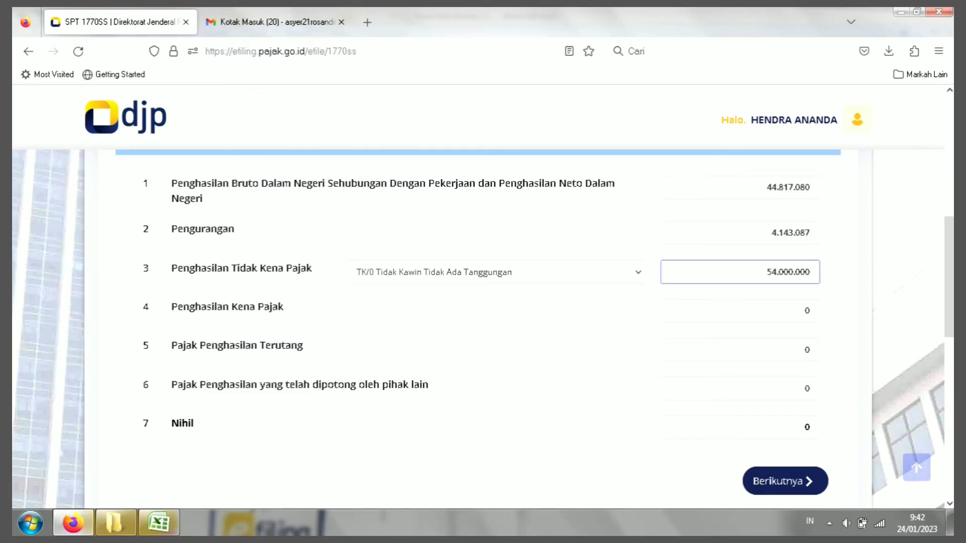
pyautogui.hotkey('ctrl', 'a')
pyautogui.click(788, 272)
pyautogui.scroll(-2, 483, 329)
pyautogui.moveTo(235, 323); pyautogui.dragTo(340, 332)
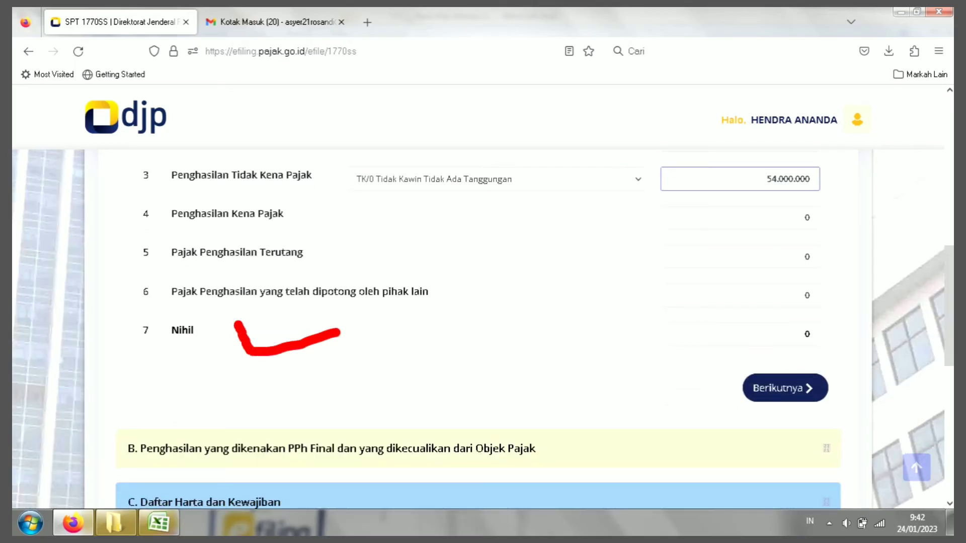
pyautogui.doubleClick(182, 330)
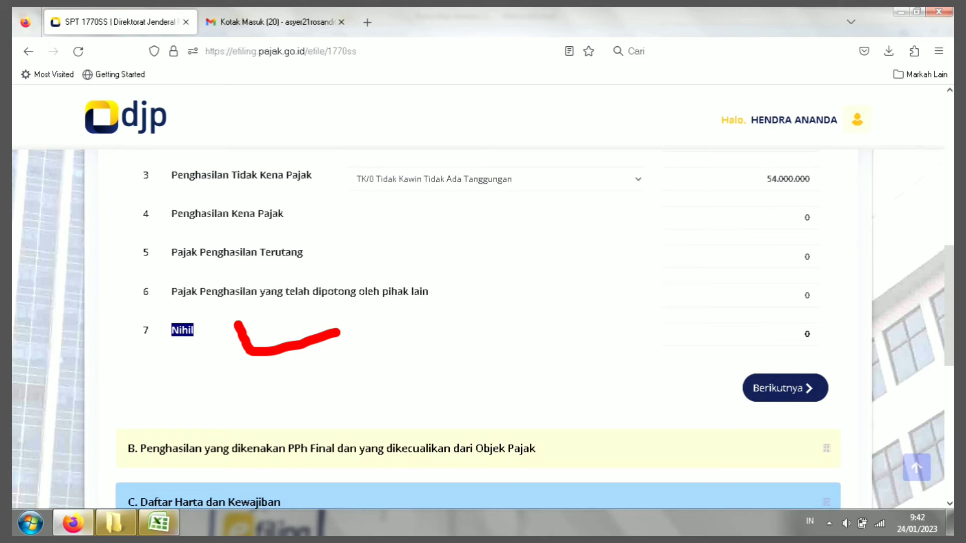
pyautogui.click(807, 332)
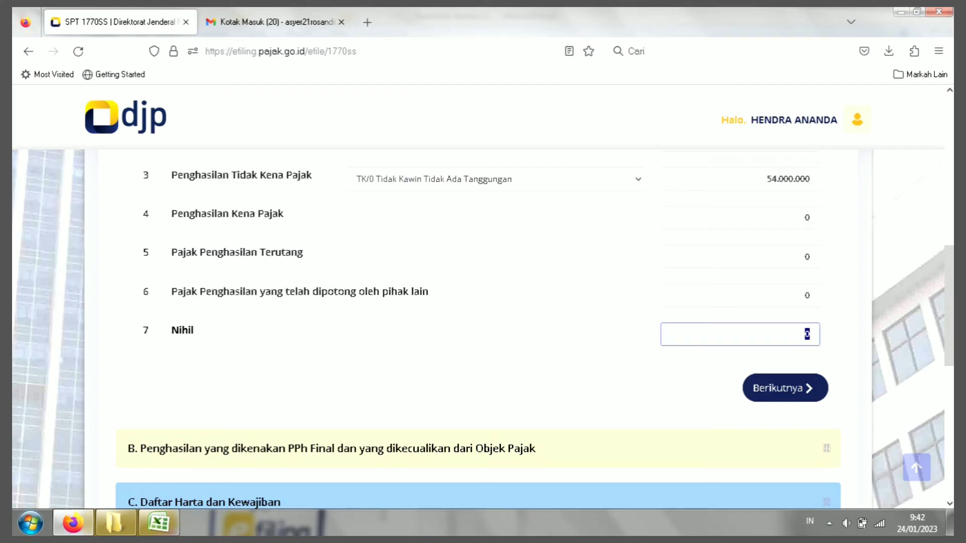
pyautogui.scroll(2, 806, 335)
pyautogui.moveTo(949, 279); pyautogui.dragTo(949, 278)
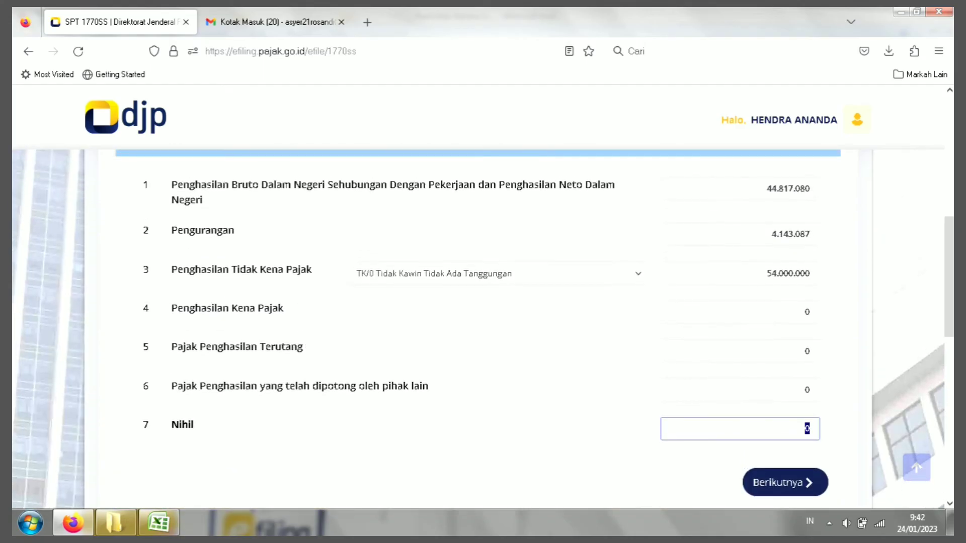
pyautogui.click(789, 274)
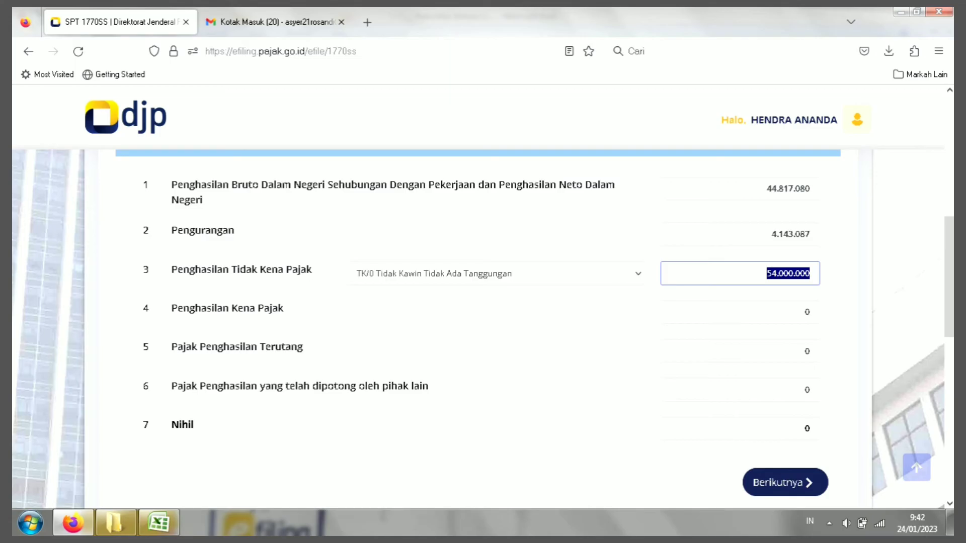
pyautogui.click(789, 274)
pyautogui.moveTo(765, 274); pyautogui.dragTo(811, 274)
pyautogui.moveTo(765, 189); pyautogui.dragTo(811, 188)
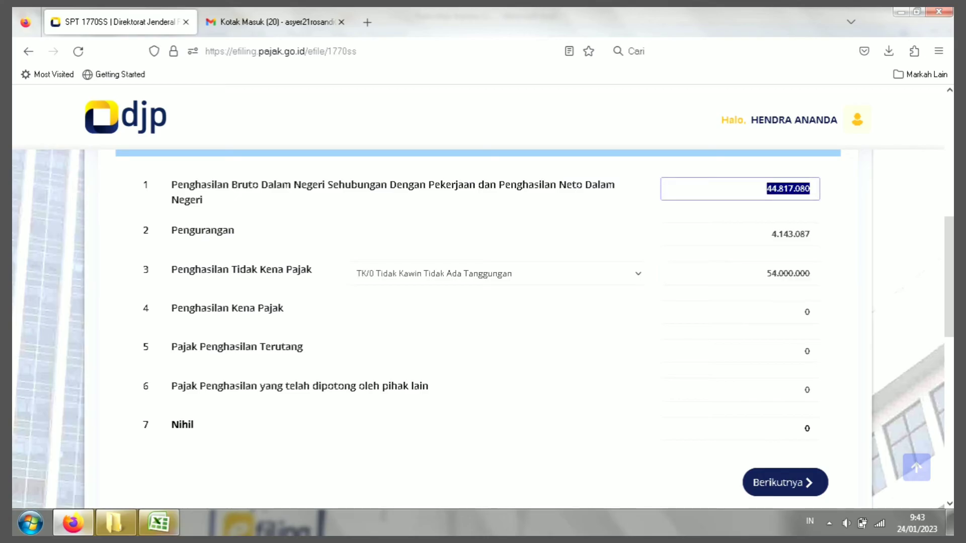
pyautogui.moveTo(765, 273); pyautogui.dragTo(811, 274)
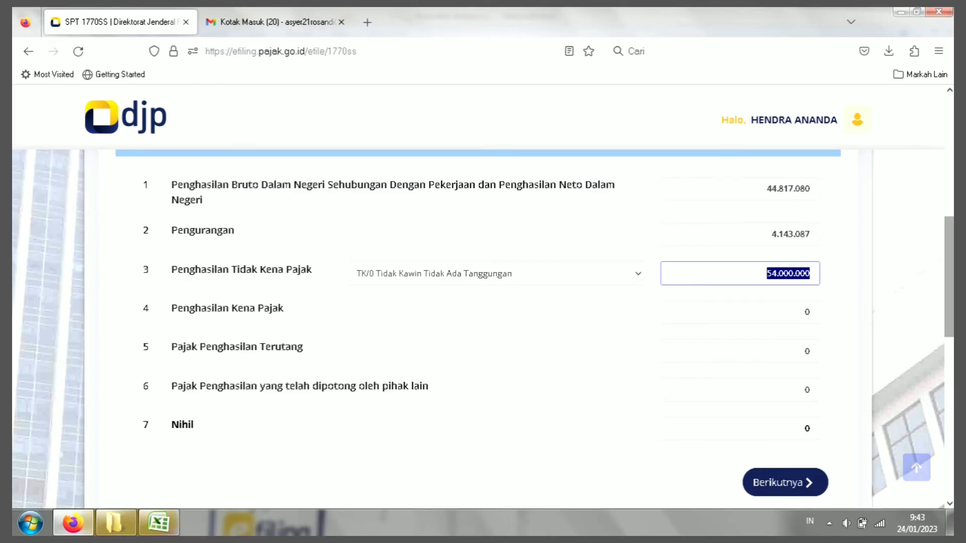
pyautogui.scroll(-3, 483, 327)
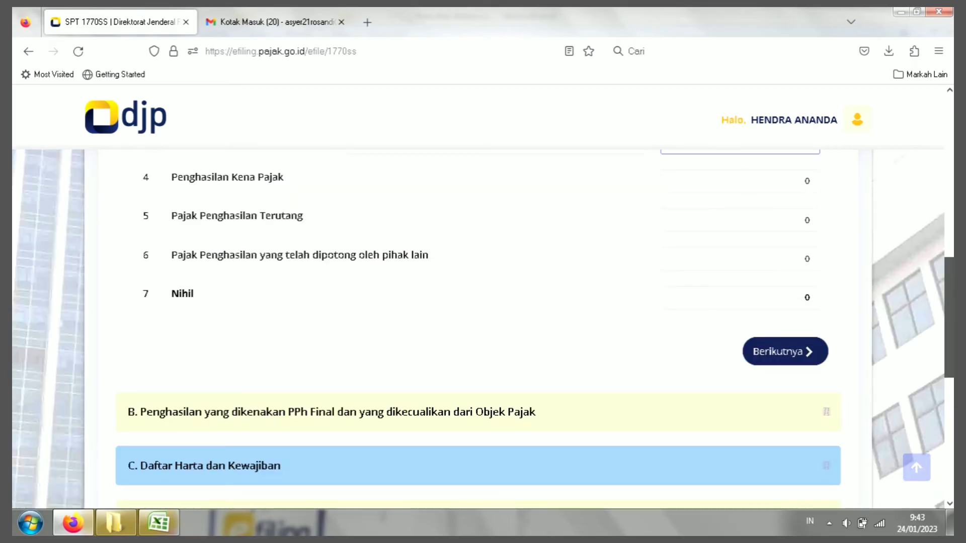
pyautogui.scroll(2, 483, 327)
pyautogui.scroll(1, 483, 327)
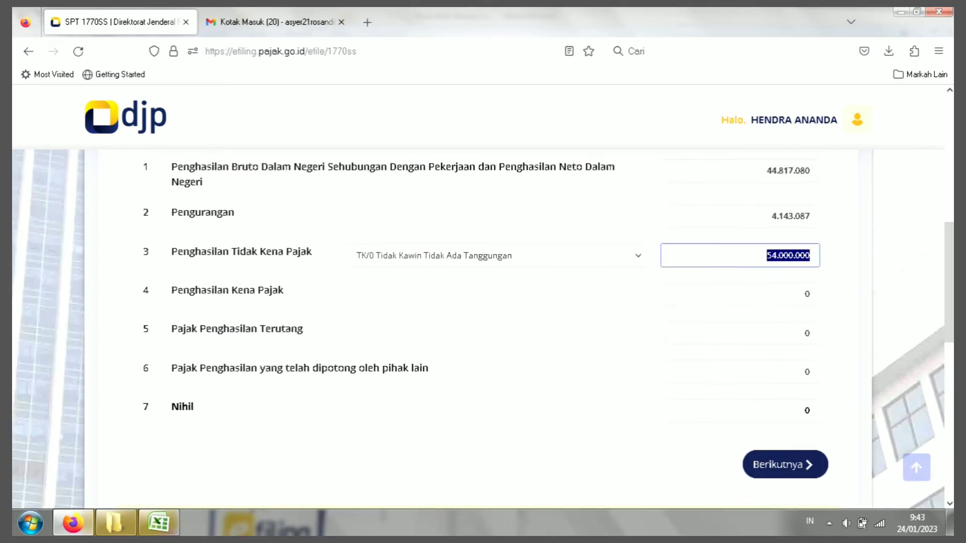
pyautogui.click(788, 255)
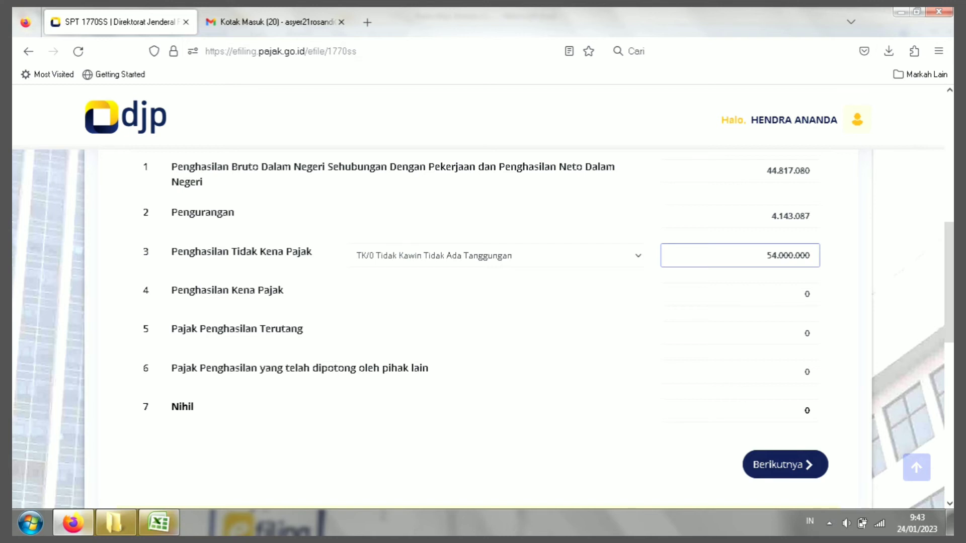
pyautogui.moveTo(766, 255); pyautogui.dragTo(811, 255)
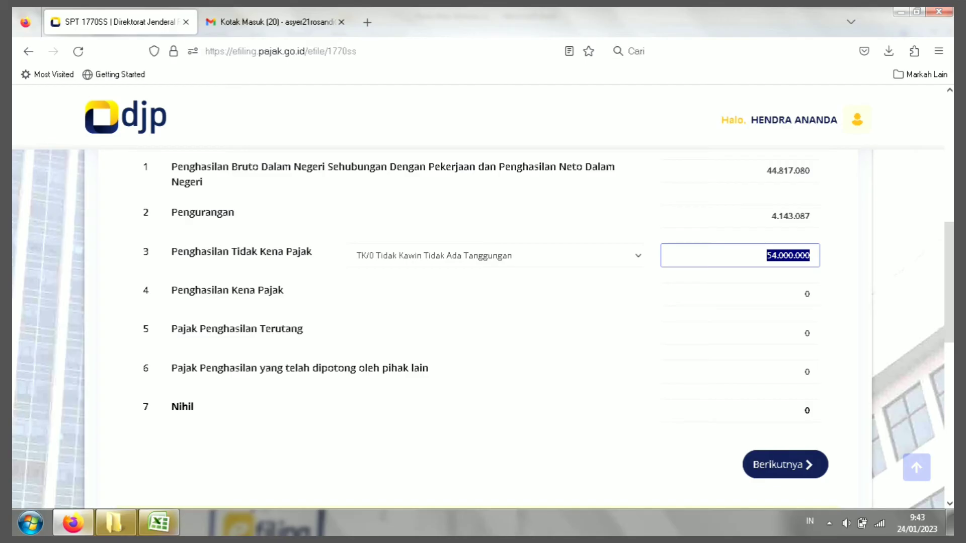
pyautogui.moveTo(766, 170); pyautogui.dragTo(811, 171)
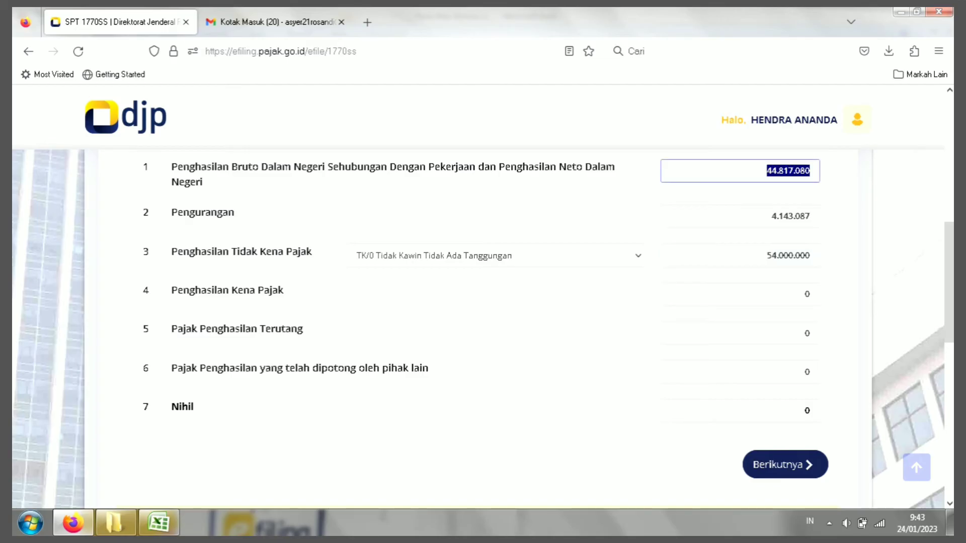
pyautogui.moveTo(766, 255); pyautogui.dragTo(811, 255)
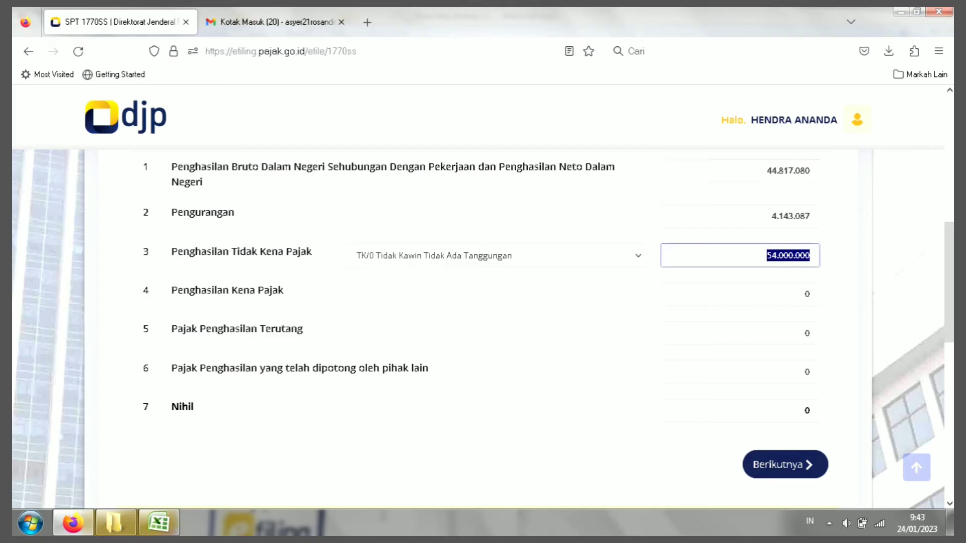
pyautogui.scroll(-3, 483, 329)
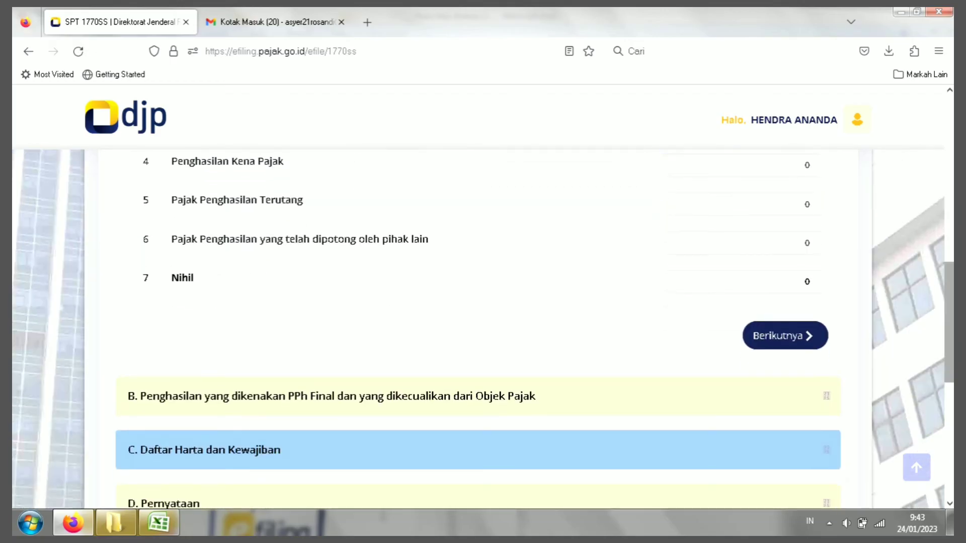
pyautogui.moveTo(766, 282); pyautogui.dragTo(811, 282)
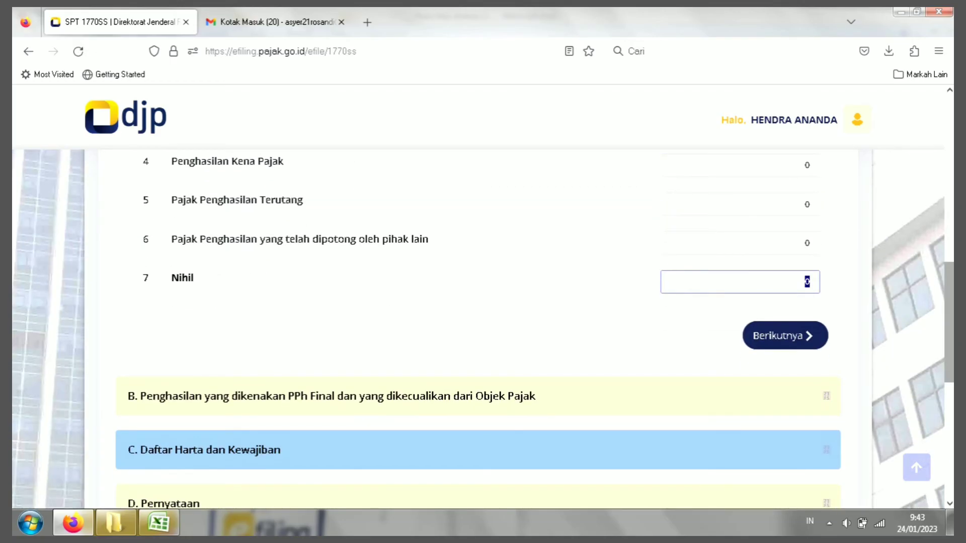
pyautogui.scroll(1, 811, 282)
pyautogui.scroll(-2, 483, 330)
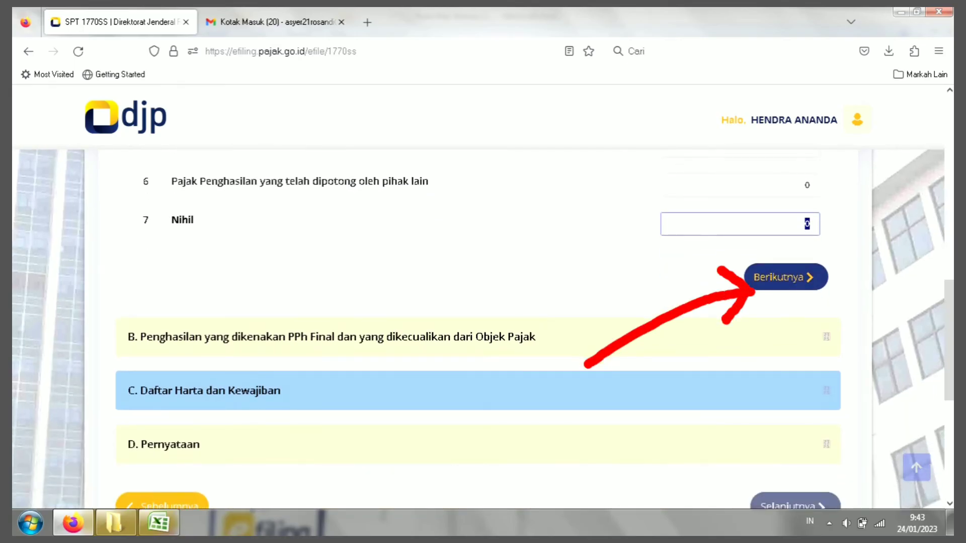
# Step: Open section B and check that rows 8–10, final-tax and exempt income, are all 0
pyautogui.click(786, 277)
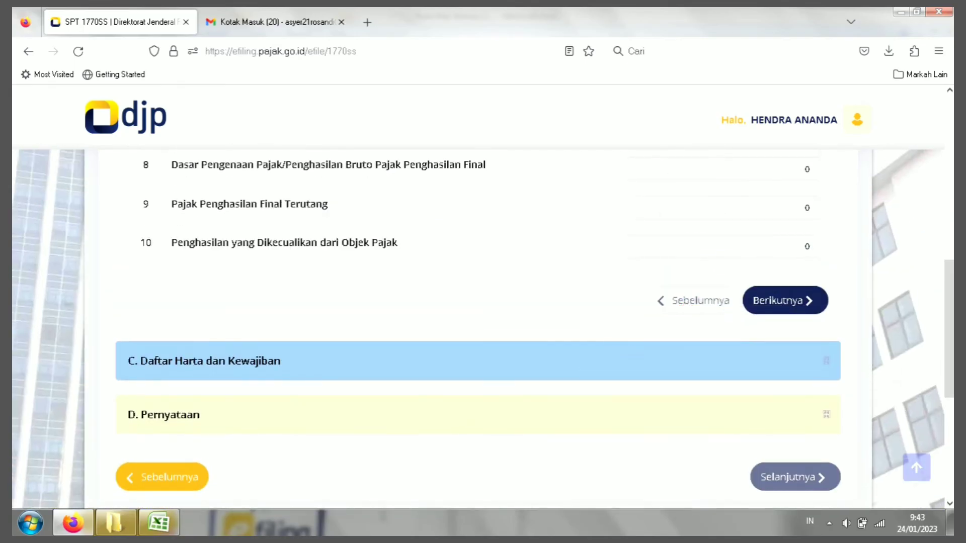
pyautogui.moveTo(949, 329); pyautogui.dragTo(949, 269)
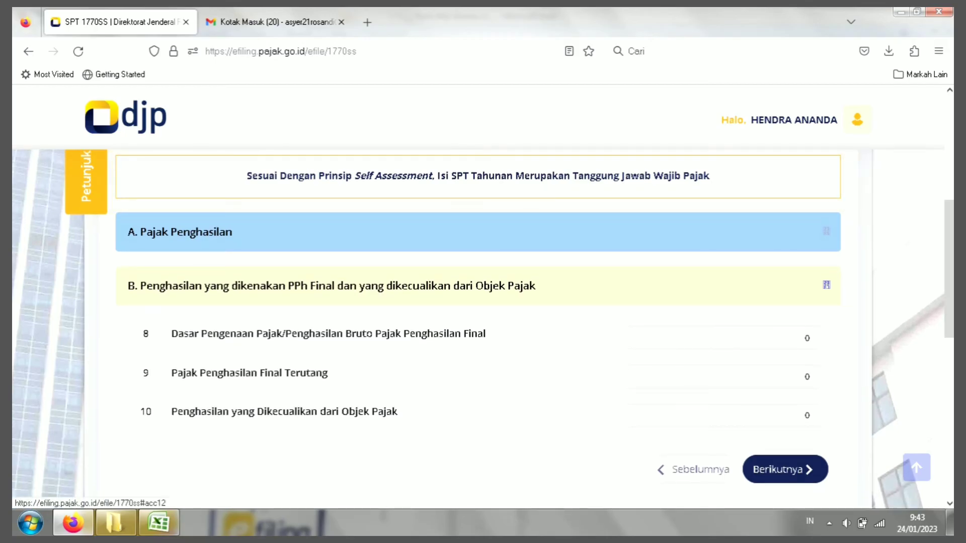
pyautogui.moveTo(544, 338); pyautogui.dragTo(613, 339)
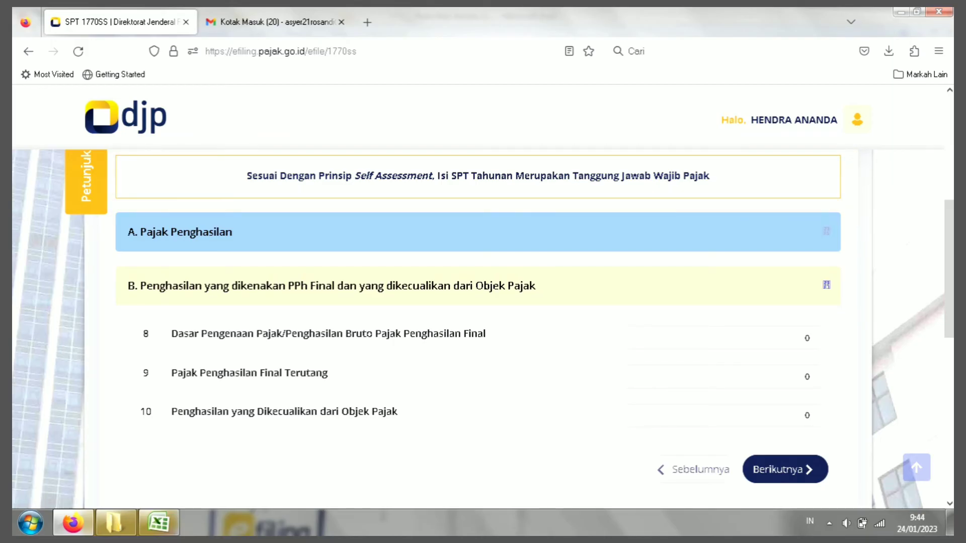
pyautogui.click(805, 338)
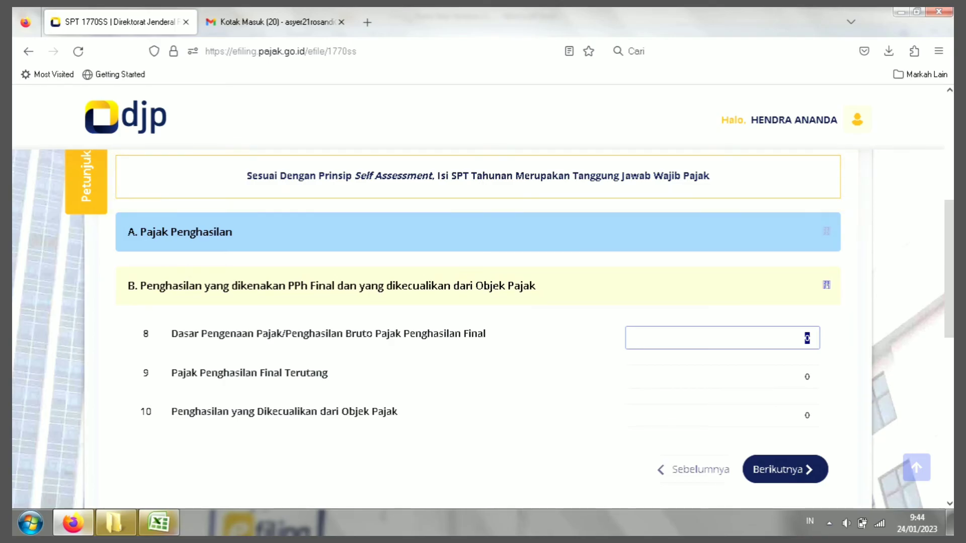
pyautogui.click(807, 377)
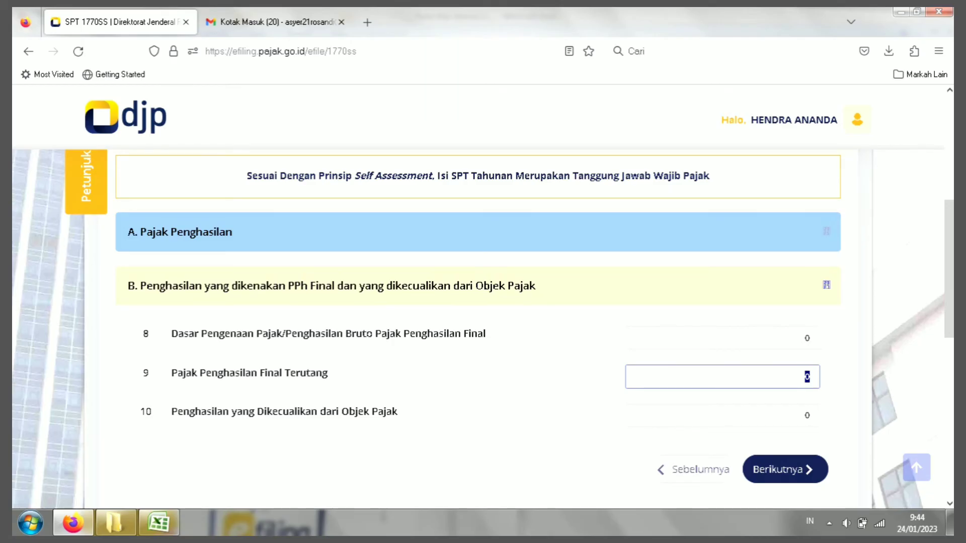
pyautogui.click(807, 339)
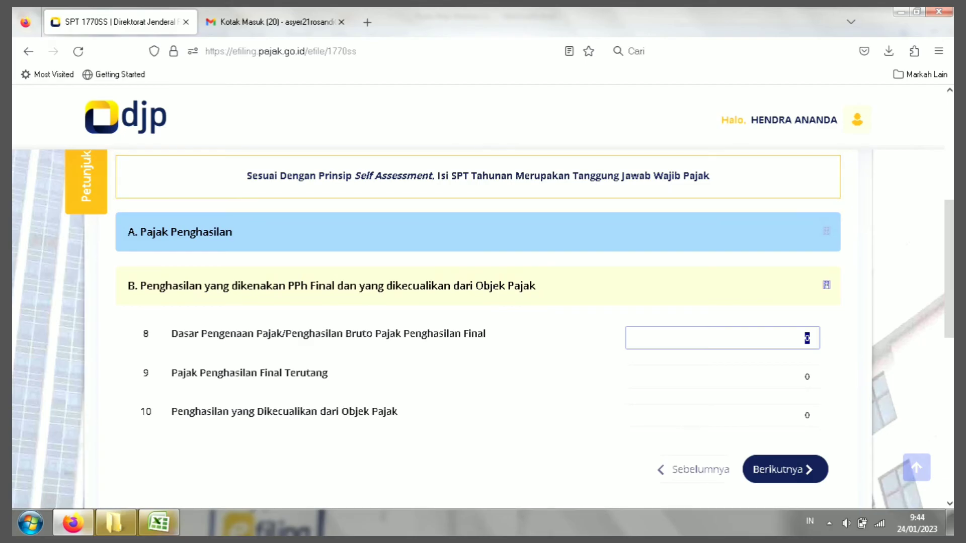
pyautogui.press('Tab')
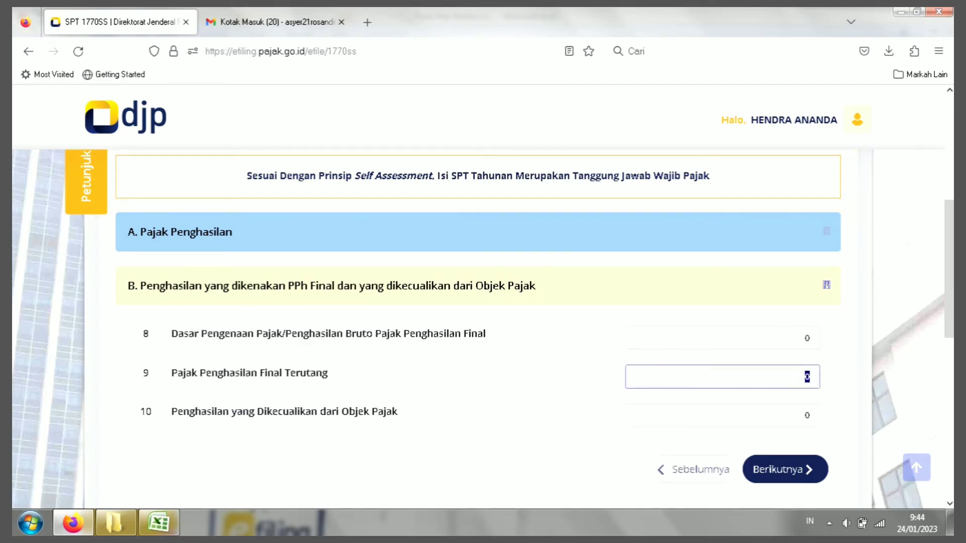
pyautogui.click(807, 338)
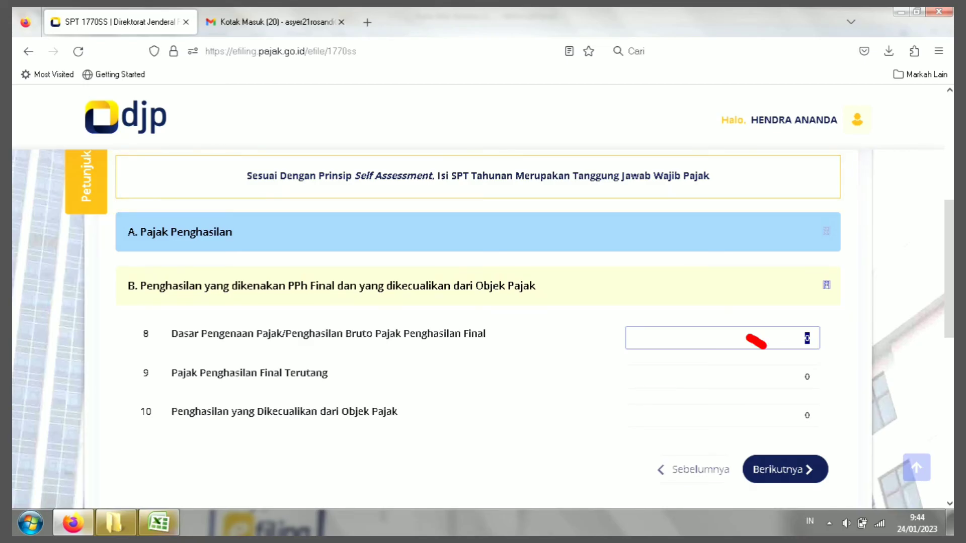
pyautogui.click(807, 416)
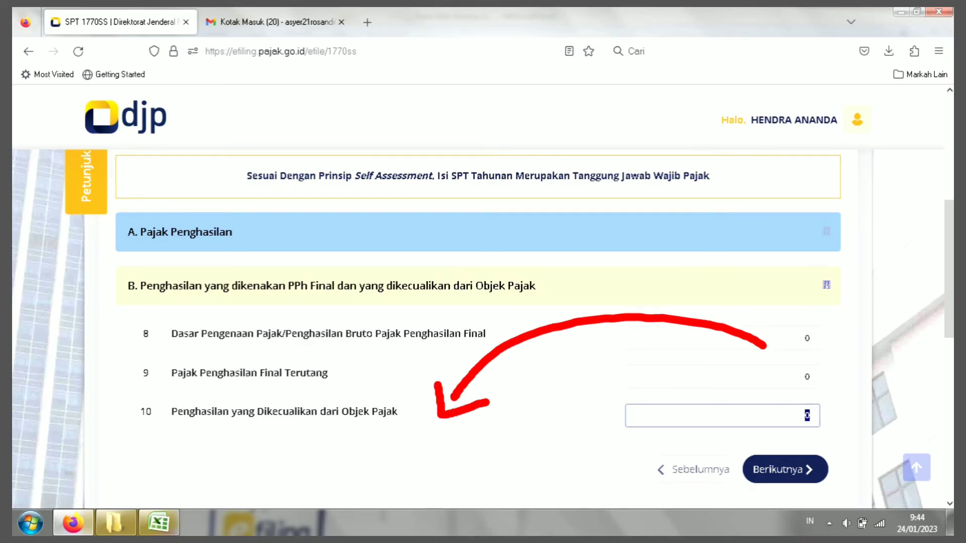
pyautogui.moveTo(172, 412); pyautogui.dragTo(398, 411)
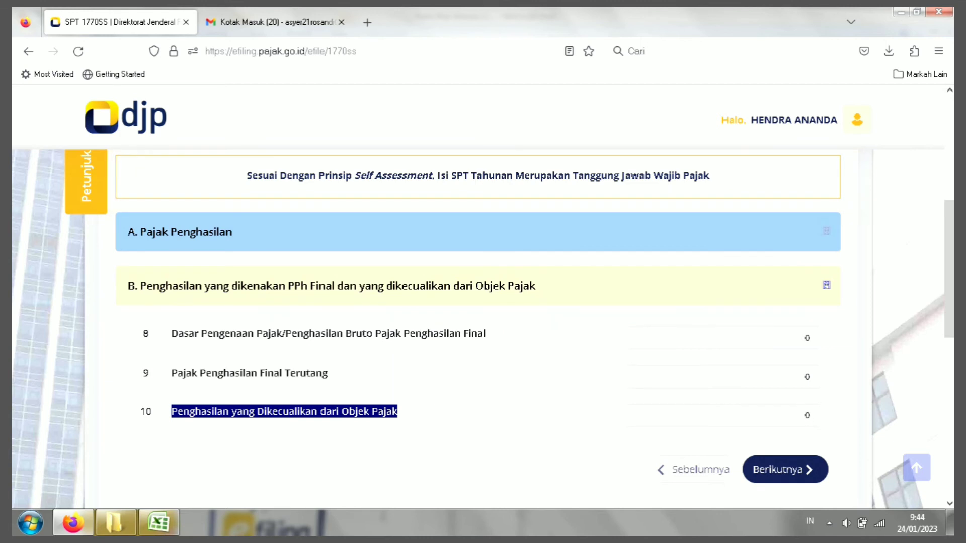
pyautogui.click(807, 415)
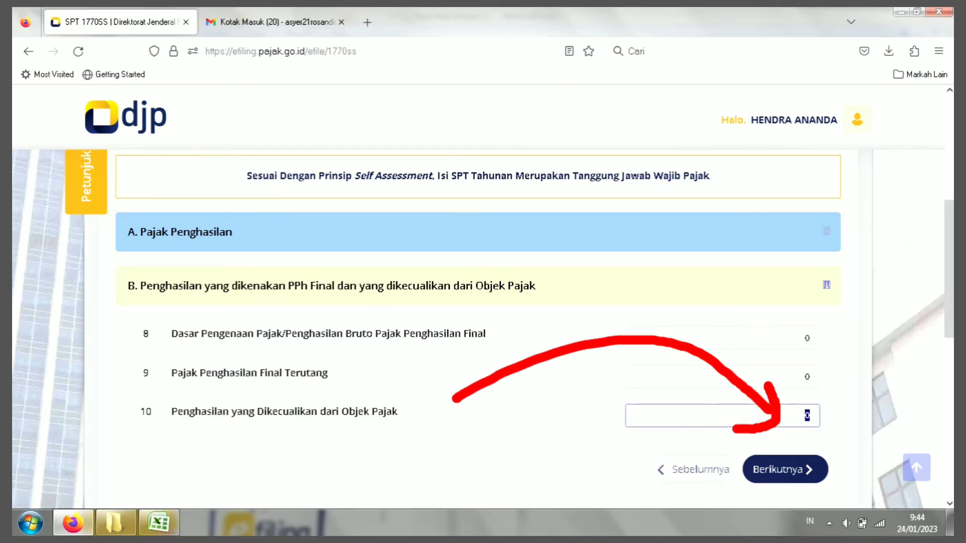
pyautogui.write('1.000.000.000')
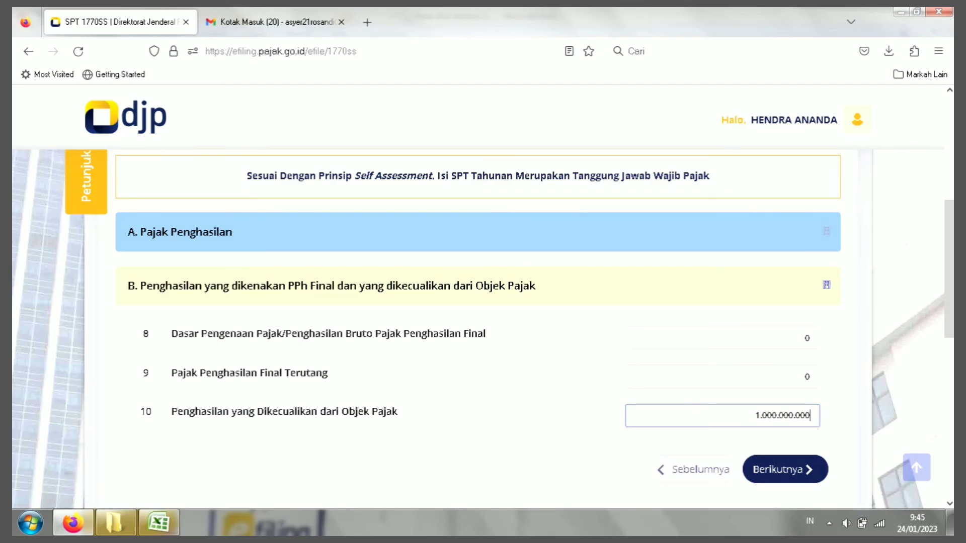
pyautogui.hotkey('ctrl', 'a')
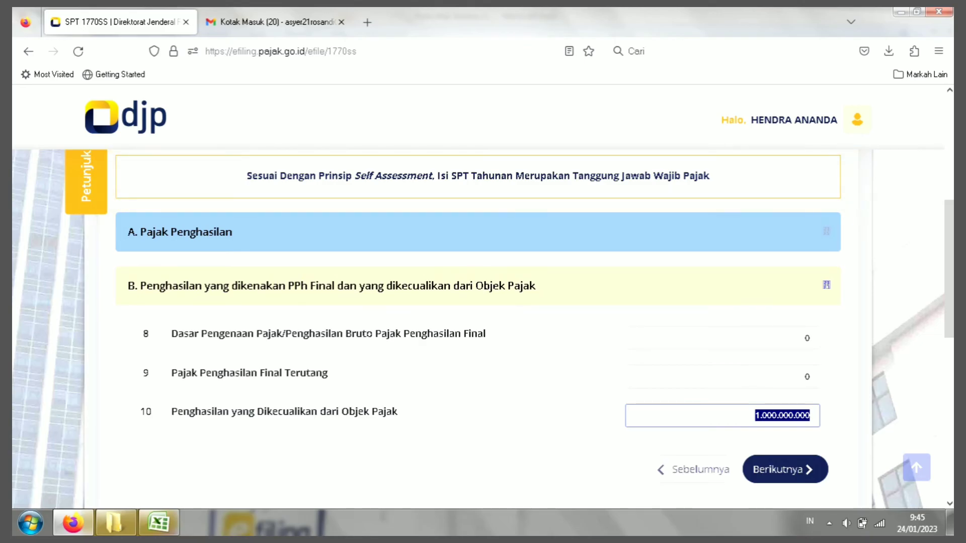
pyautogui.press('BackSpace')
pyautogui.write('0')
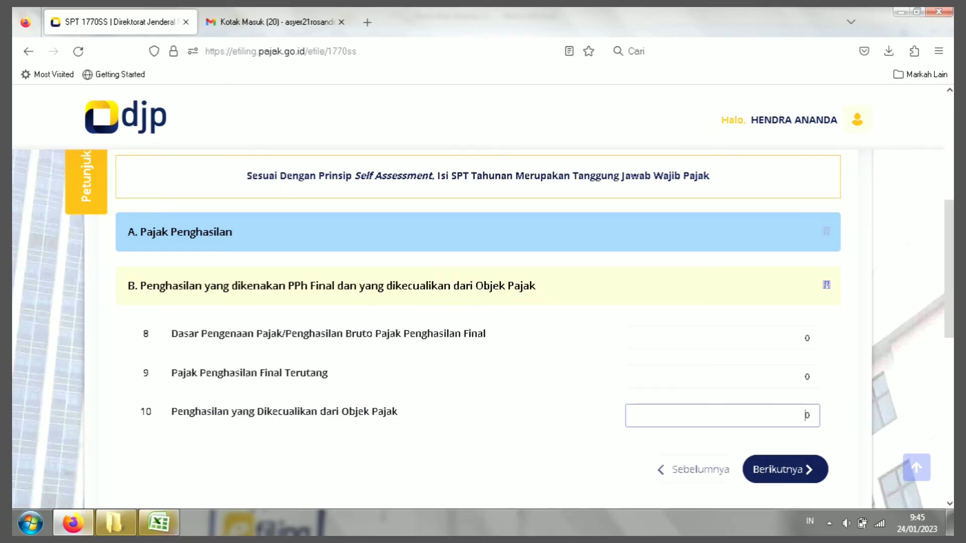
pyautogui.hotkey('ctrl', 'a')
pyautogui.scroll(-2, 807, 415)
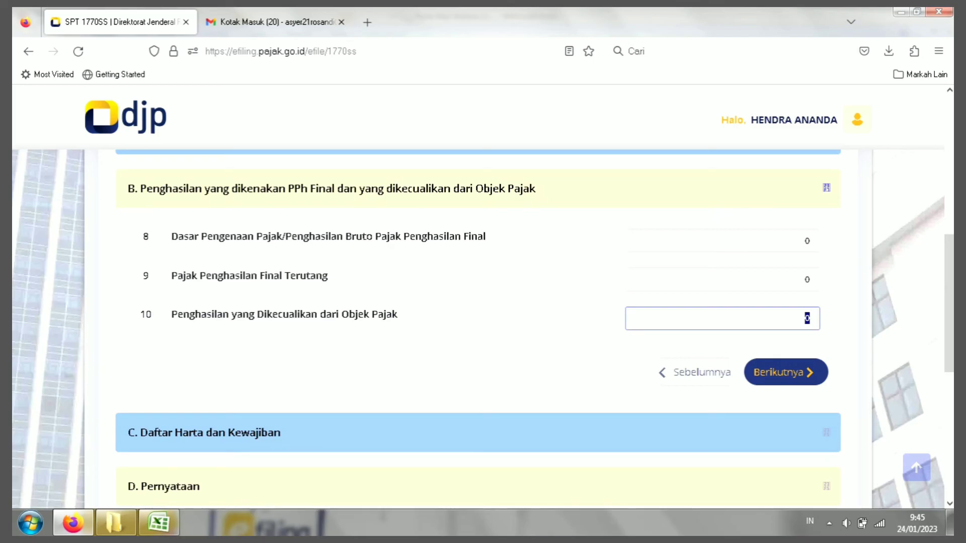
# Step: Open section C, Daftar Harta dan Kewajiban, and select item 11's total assets value
pyautogui.click(785, 373)
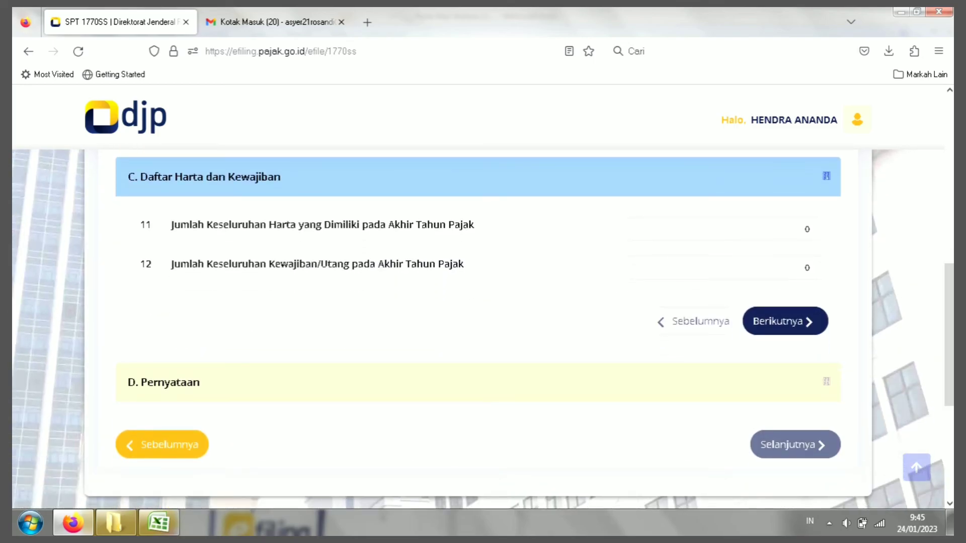
pyautogui.doubleClick(806, 230)
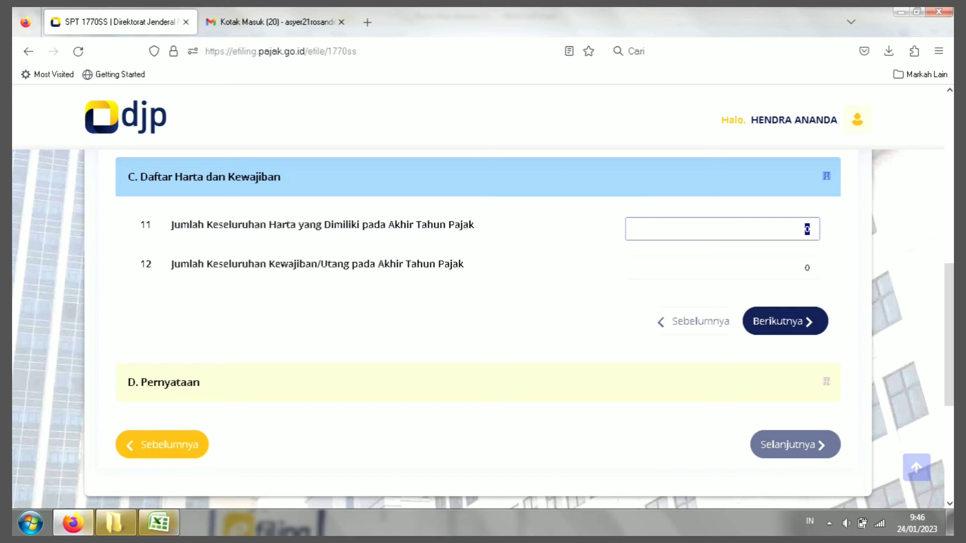
# Step: Move back and forth between items 11 and 12 in section C
pyautogui.press('Tab')
pyautogui.moveTo(735, 265)
pyautogui.mouseDown()
pyautogui.moveTo(557, 236)
pyautogui.moveTo(518, 278)
pyautogui.mouseUp()
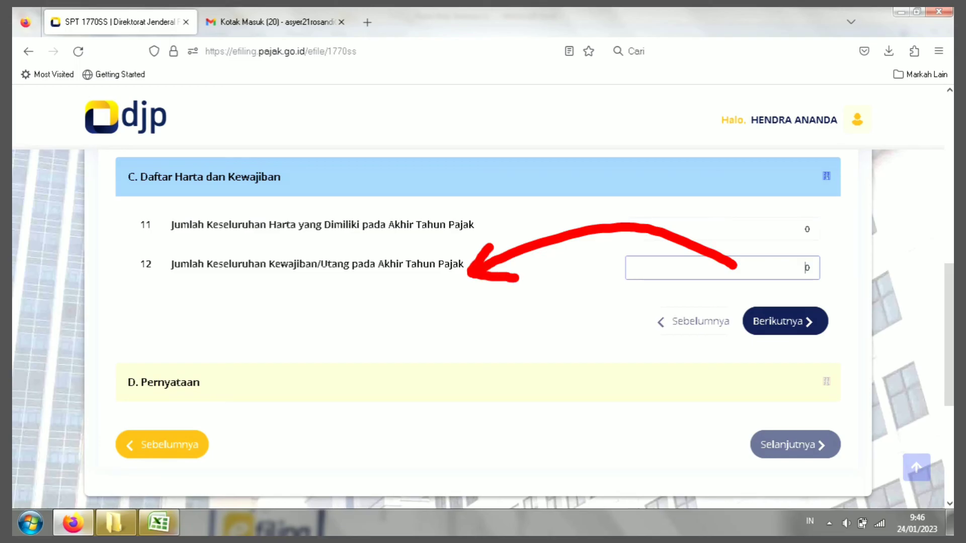
pyautogui.hotkey('shift', 'Tab')
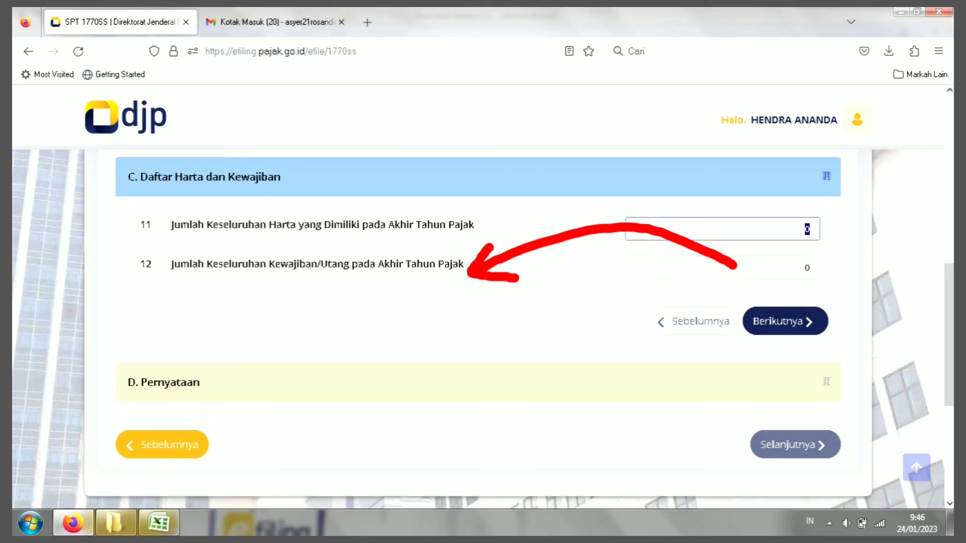
pyautogui.press('Tab')
pyautogui.moveTo(507, 263); pyautogui.dragTo(744, 265)
pyautogui.moveTo(768, 236)
pyautogui.mouseDown()
pyautogui.moveTo(766, 271)
pyautogui.moveTo(713, 274)
pyautogui.mouseUp()
pyautogui.hotkey('shift', 'Tab')
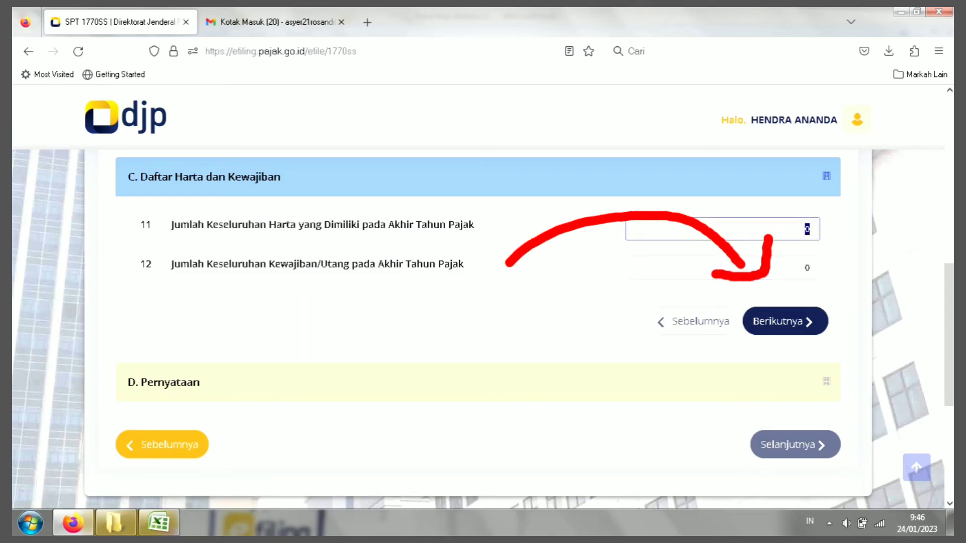
pyautogui.press('Tab')
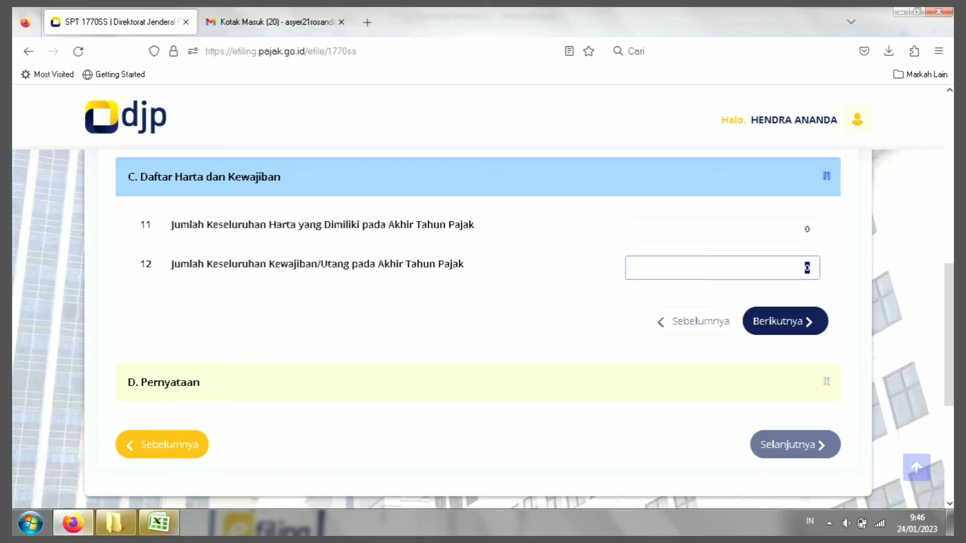
pyautogui.hotkey('shift', 'Tab')
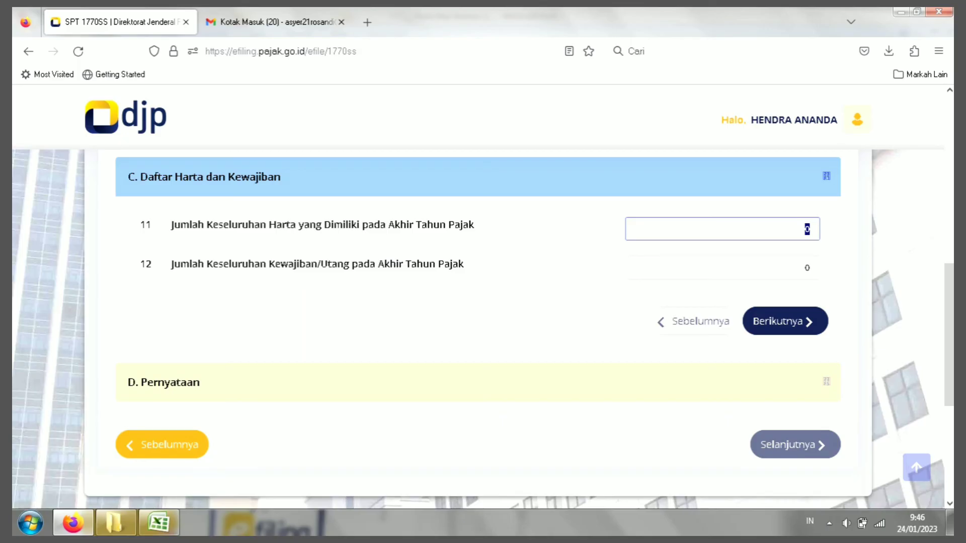
pyautogui.press('Tab')
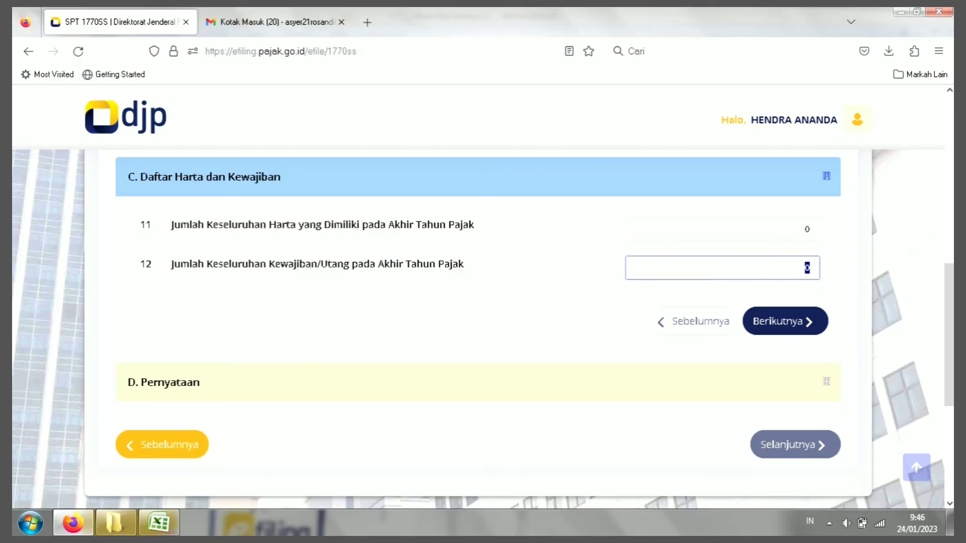
pyautogui.hotkey('shift', 'Tab')
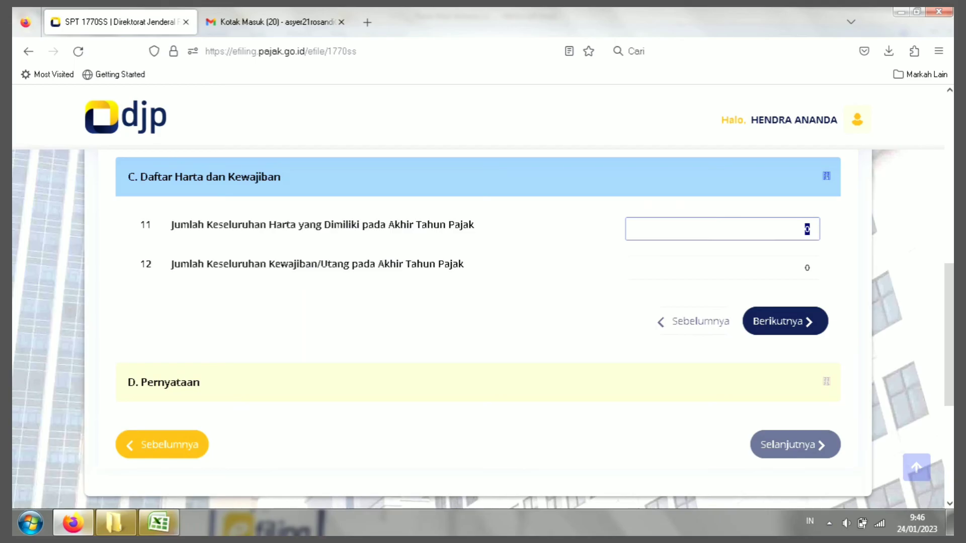
pyautogui.press('Tab')
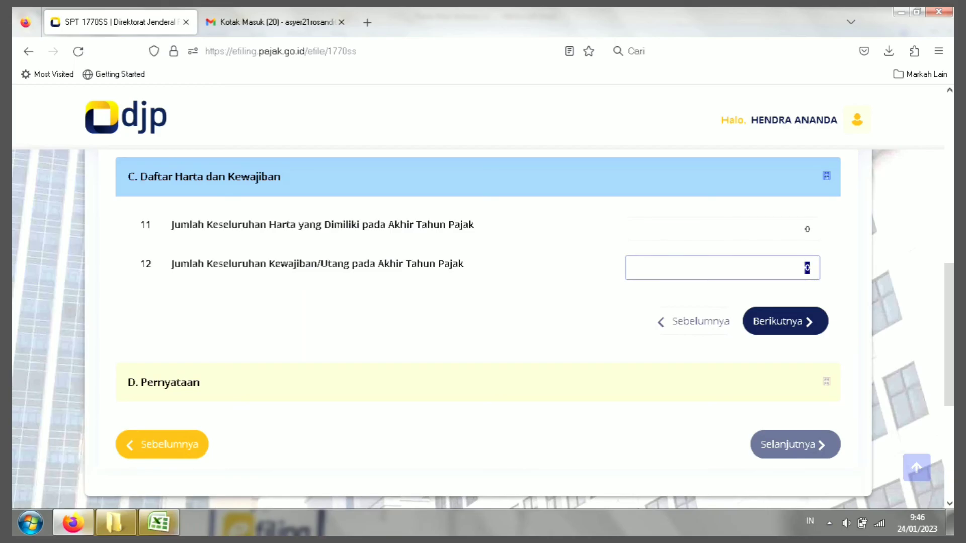
# Step: Enter 300.000.000 as total assets (item 11) and 250.000.000 as liabilities (item 12)
pyautogui.click(807, 229)
pyautogui.write('3')
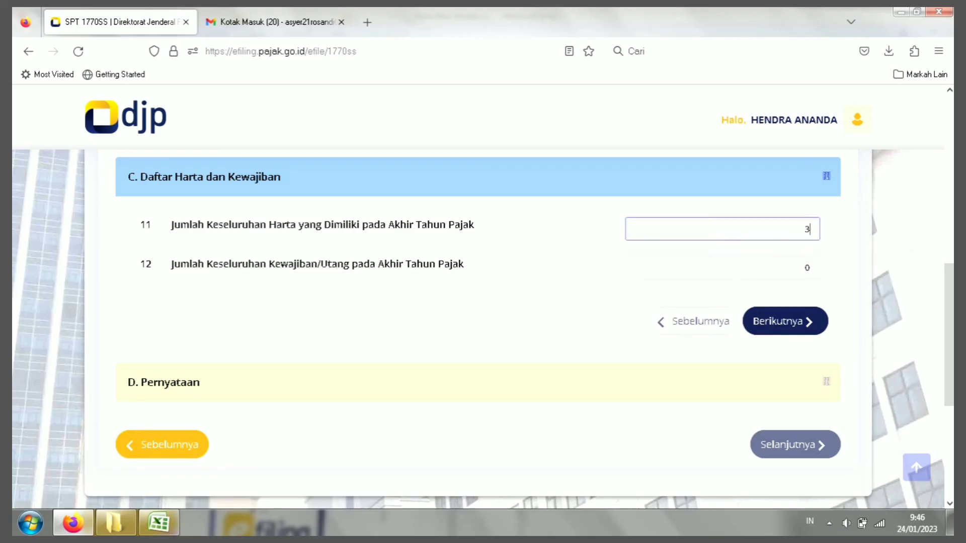
pyautogui.write('3333333')
pyautogui.press('BackSpace')
pyautogui.press('BackSpace')
pyautogui.press('BackSpace')
pyautogui.press('BackSpace')
pyautogui.press('BackSpace')
pyautogui.press('BackSpace')
pyautogui.press('BackSpace')
pyautogui.write('00000000')
pyautogui.press('Tab')
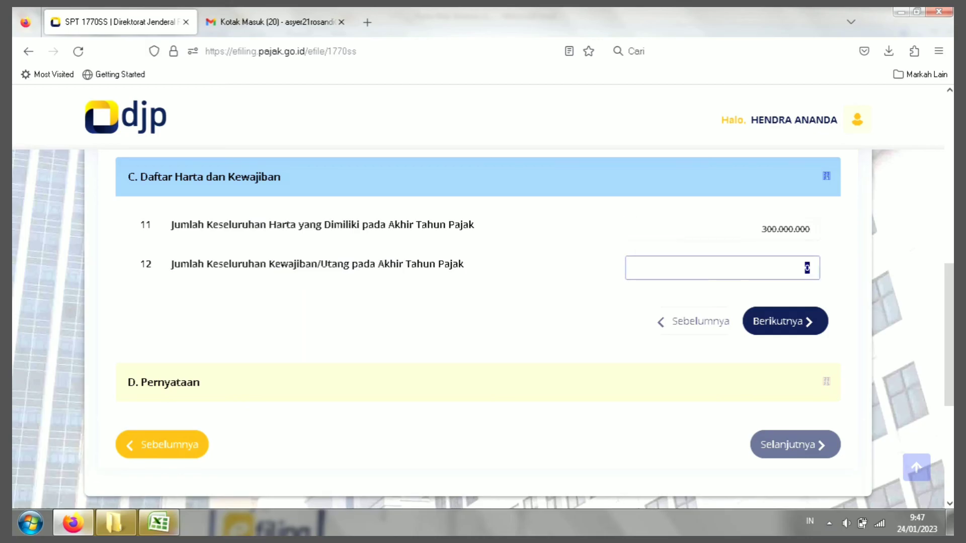
pyautogui.write('250.000.000')
# Step: Reset items 11 and 12 to 0 and advance to section D, Pernyataan
pyautogui.click(762, 229)
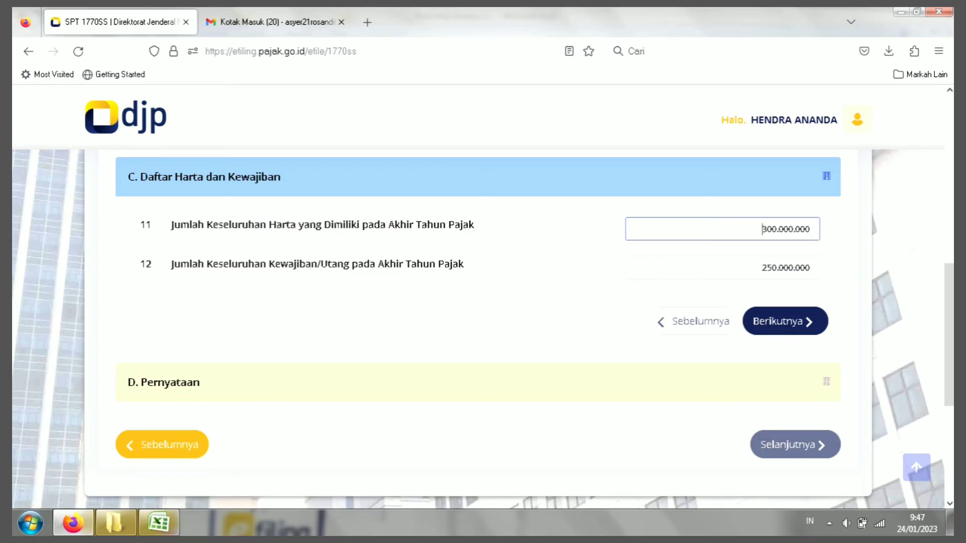
pyautogui.press('Tab')
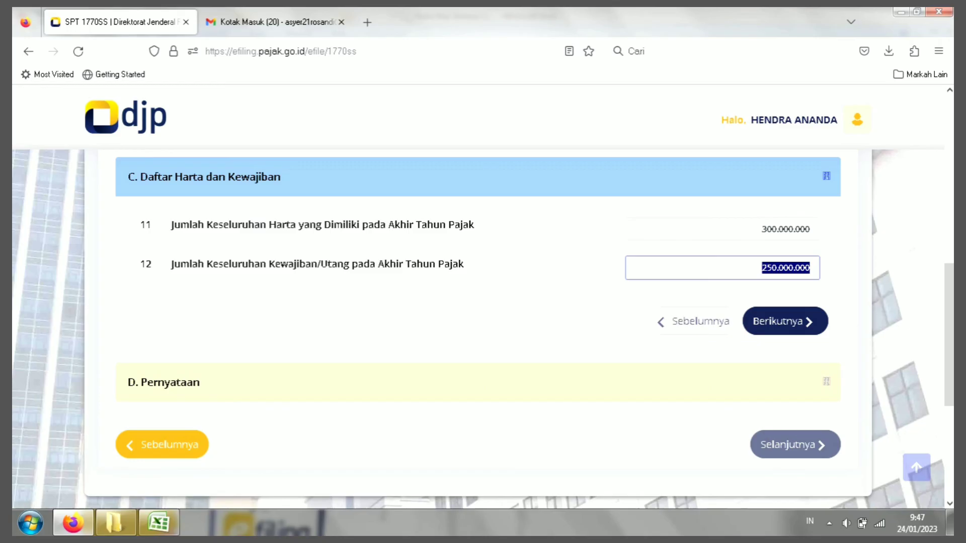
pyautogui.write('0')
pyautogui.hotkey('shift', 'Tab')
pyautogui.write('0')
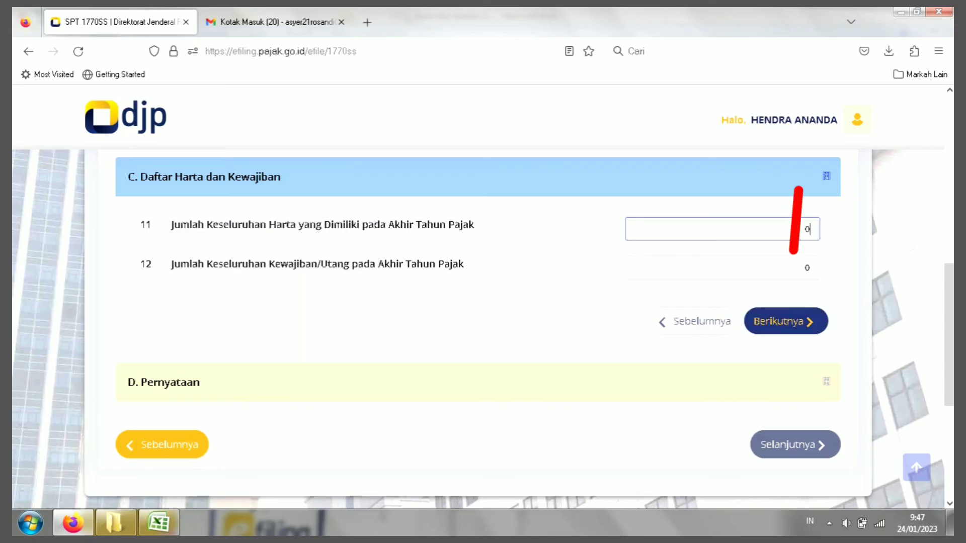
pyautogui.click(786, 321)
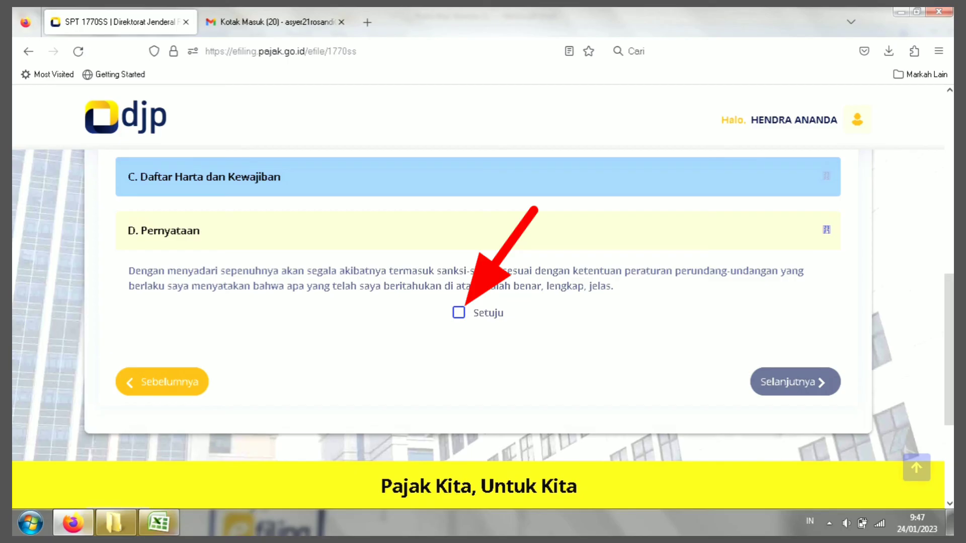
pyautogui.click(458, 312)
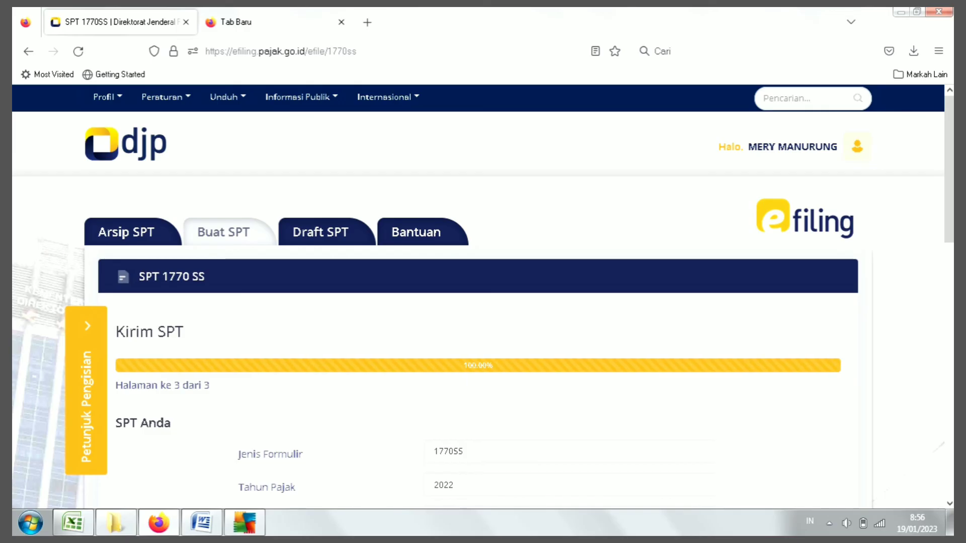
pyautogui.scroll(-3, 483, 297)
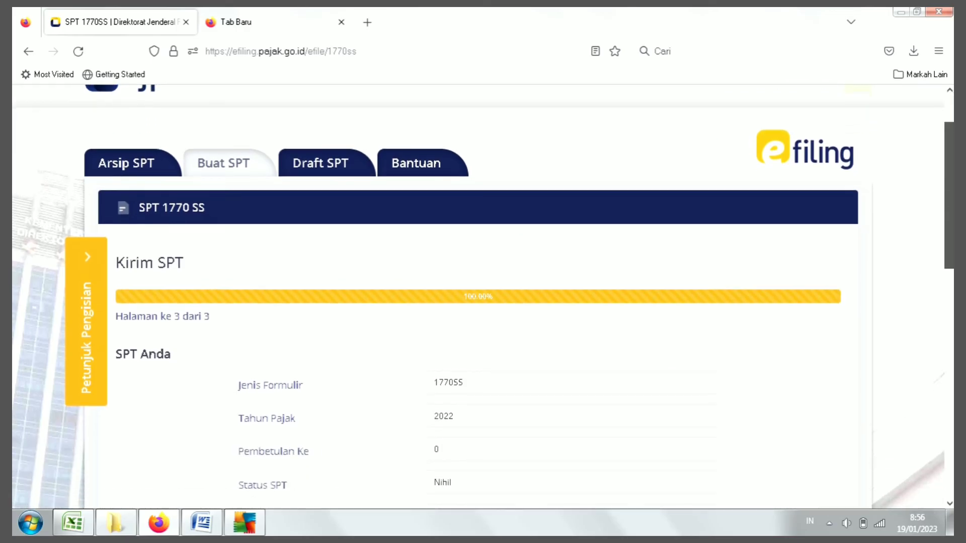
pyautogui.scroll(-1, 483, 297)
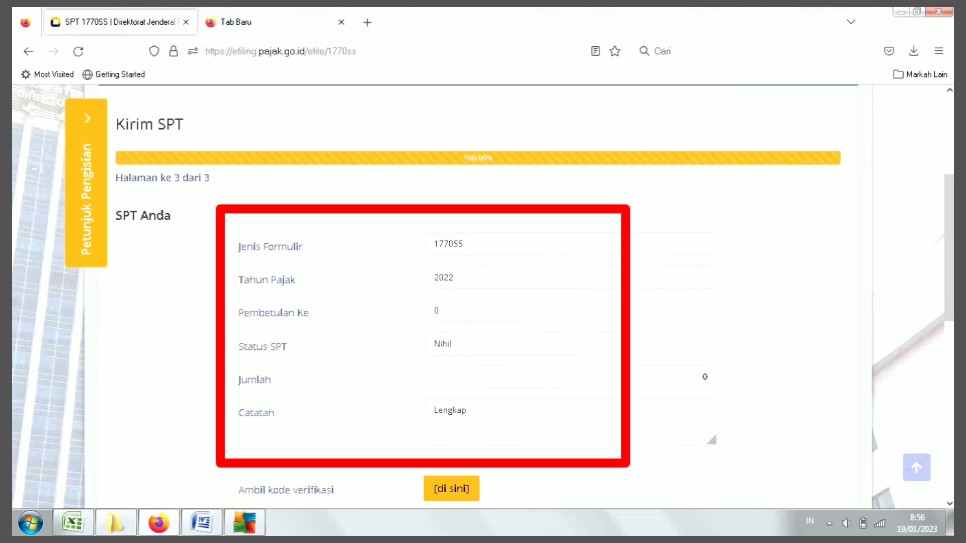
pyautogui.click(523, 278)
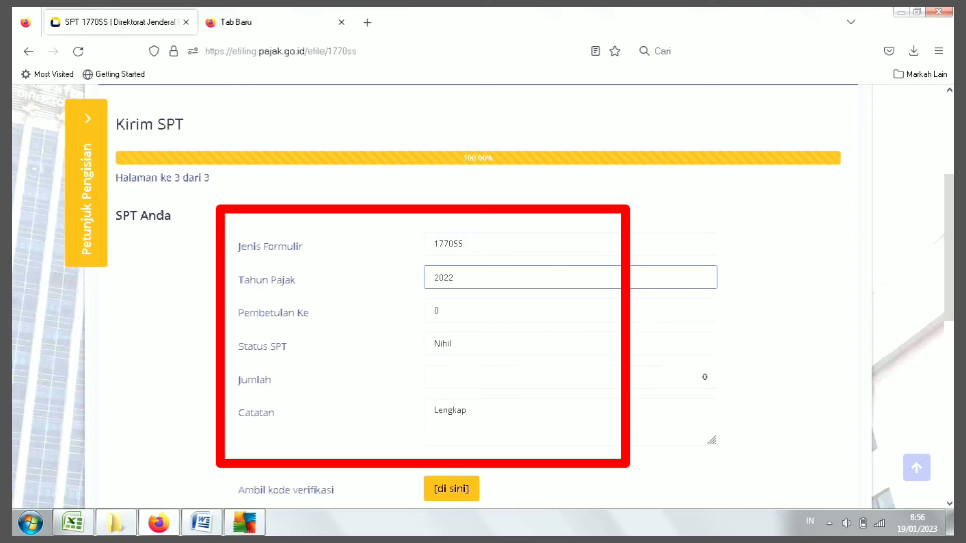
pyautogui.scroll(-2, 483, 302)
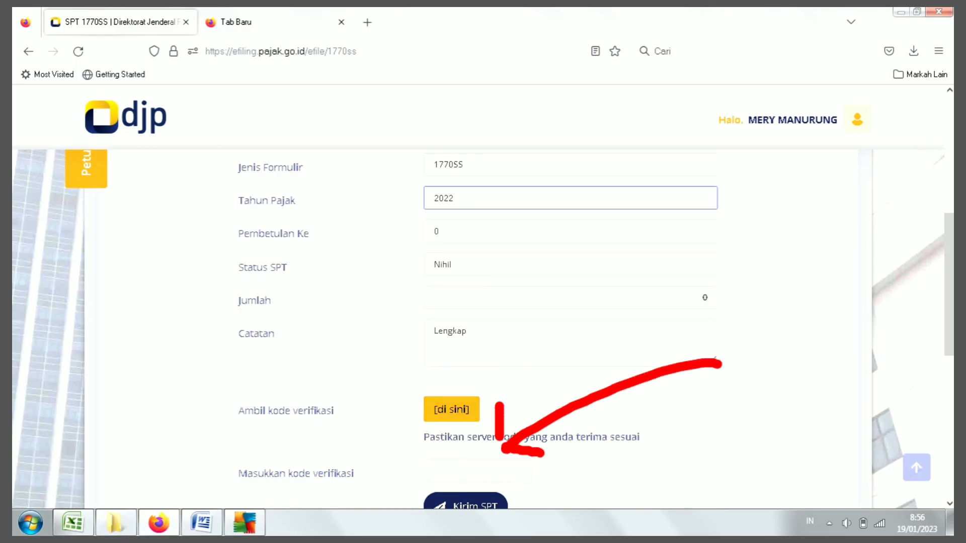
# Step: Request the verification code by Email and dismiss the token-sent SUCCESS confirmation
pyautogui.click(477, 471)
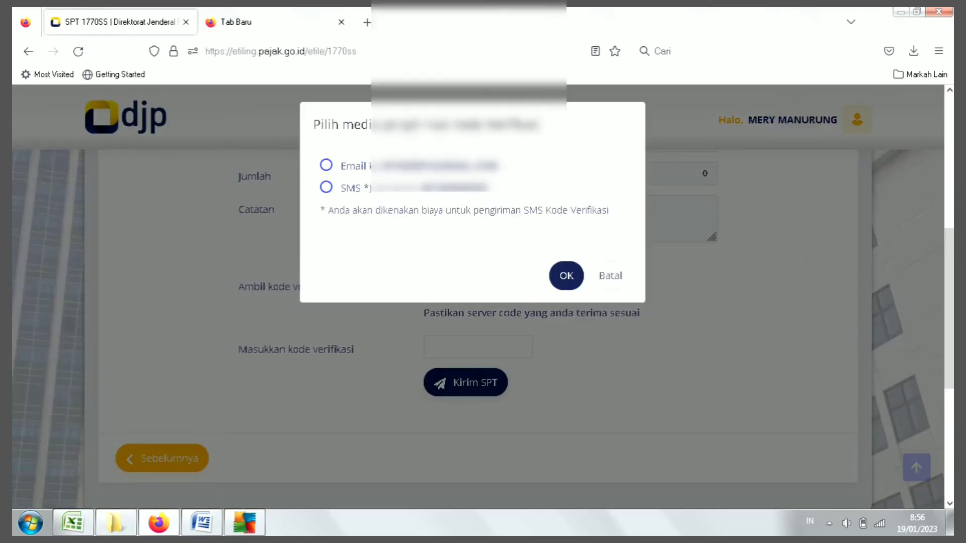
pyautogui.click(326, 165)
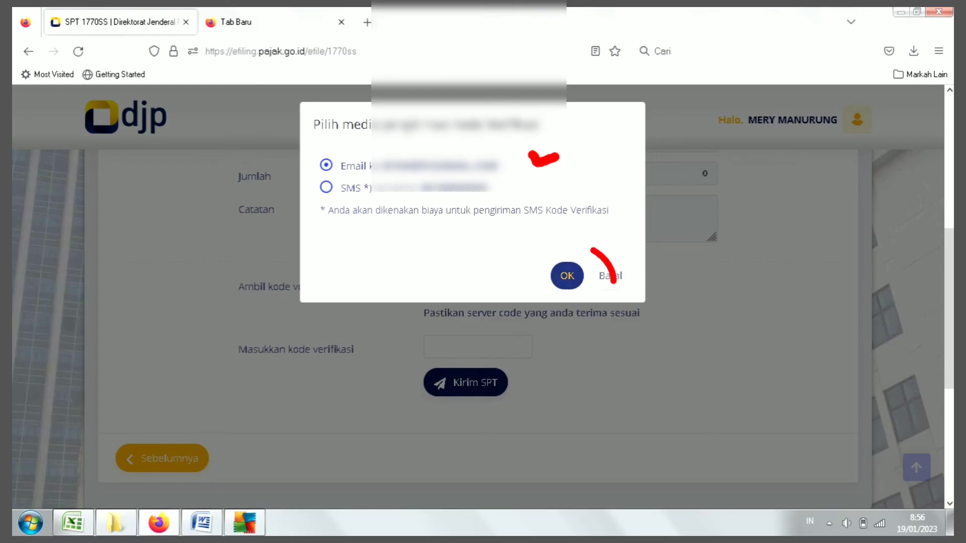
pyautogui.click(567, 276)
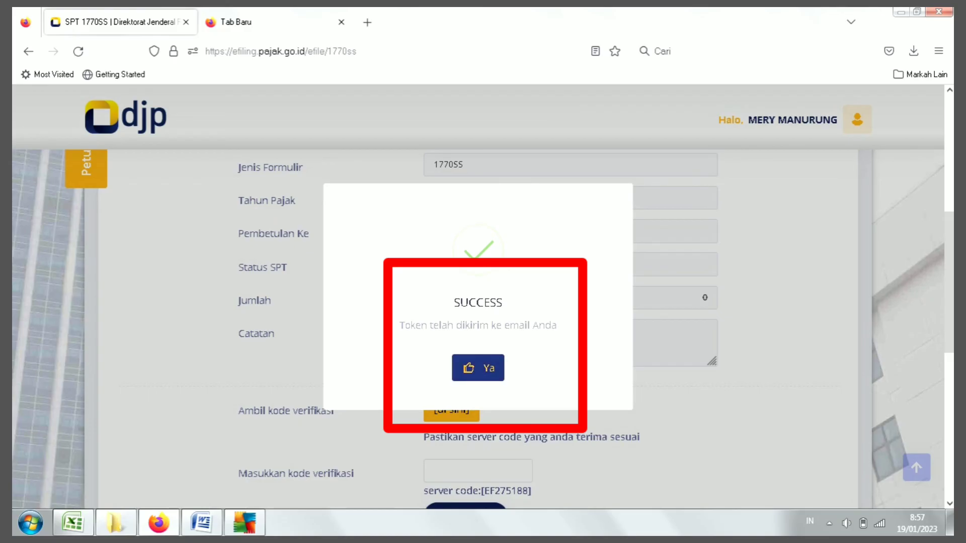
pyautogui.press('Return')
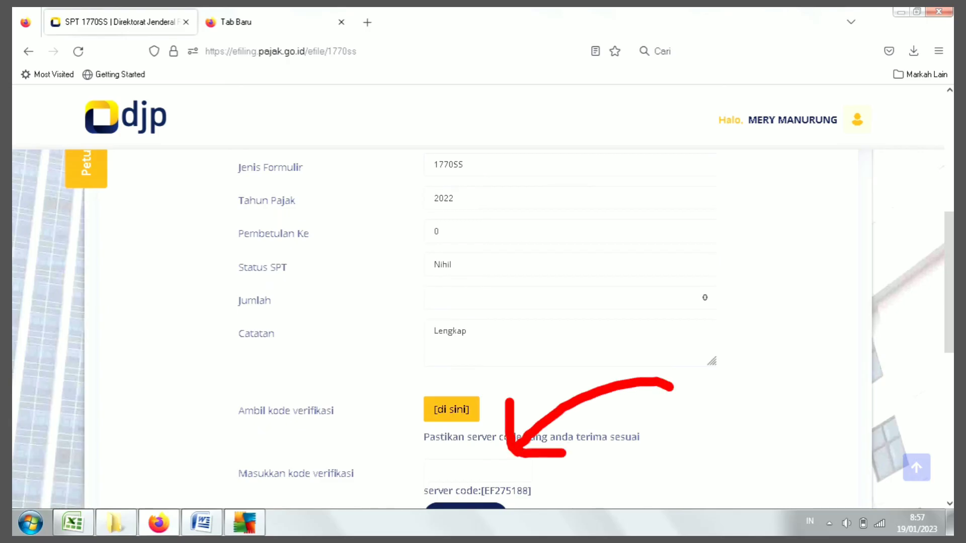
pyautogui.click(478, 472)
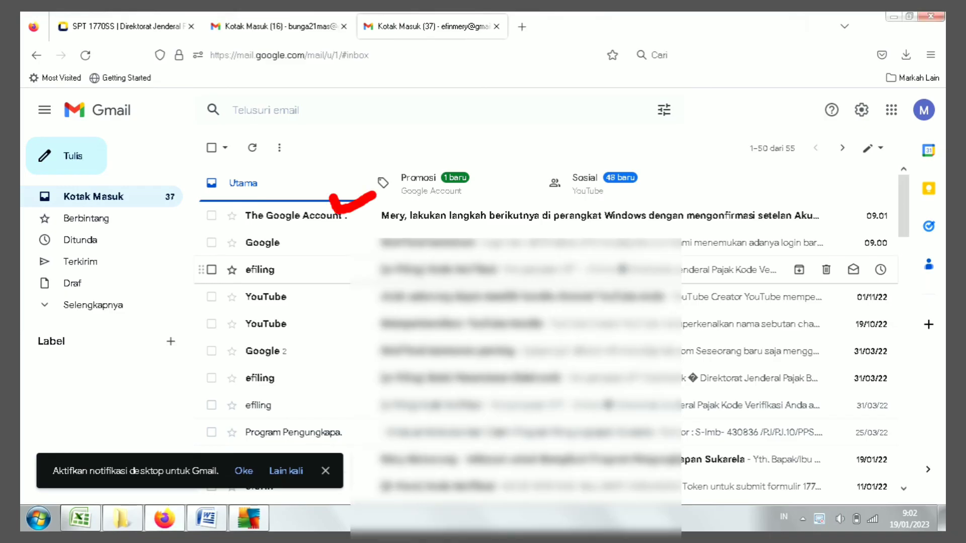
# Step: Copy the code from the [e-Filing] Kode Verifikasi email into the e-filing verification field
pyautogui.click(453, 270)
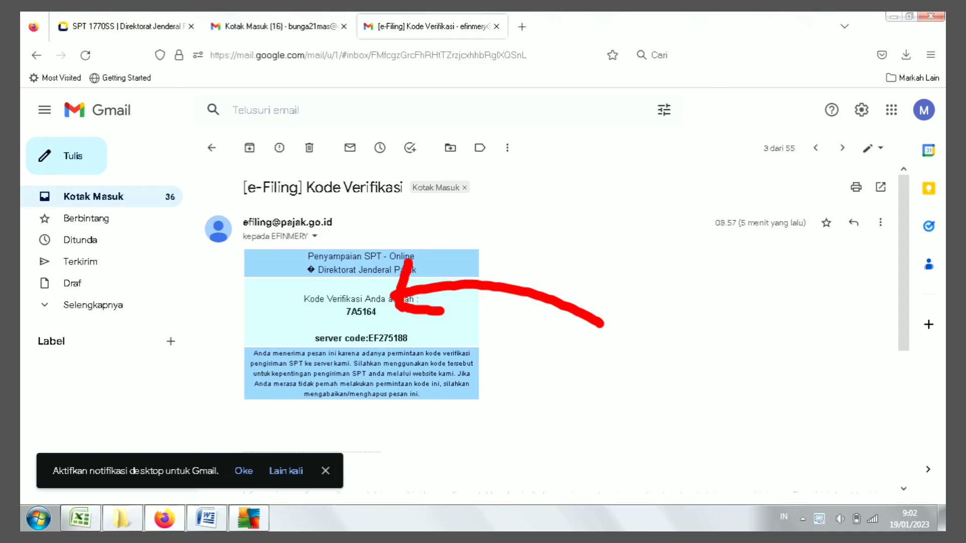
pyautogui.moveTo(346, 312); pyautogui.dragTo(377, 312)
pyautogui.hotkey('ctrl', 'c')
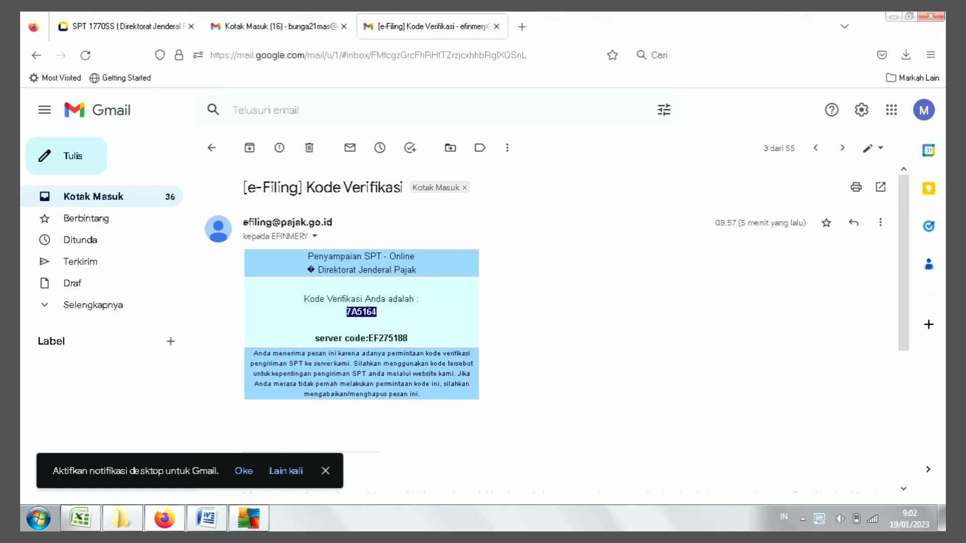
pyautogui.click(120, 26)
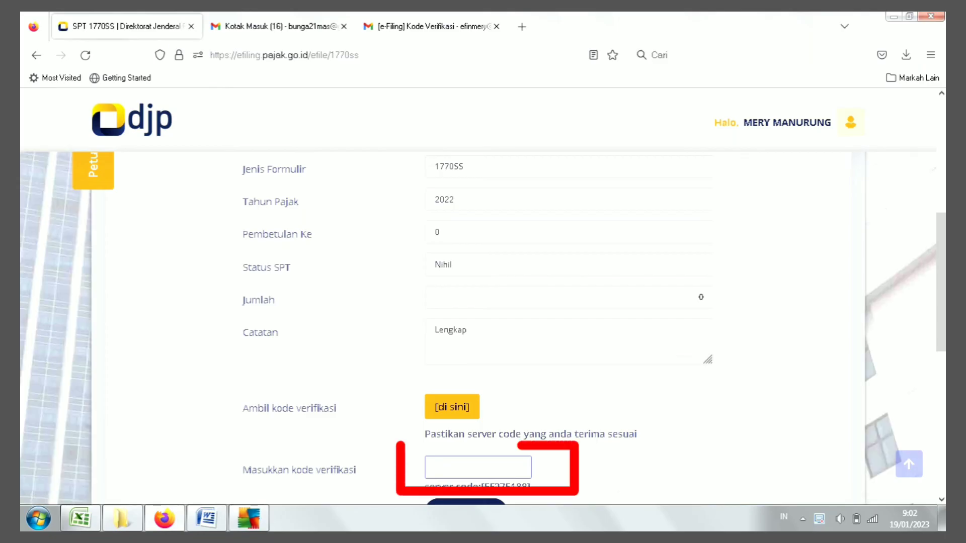
pyautogui.hotkey('ctrl', 'v')
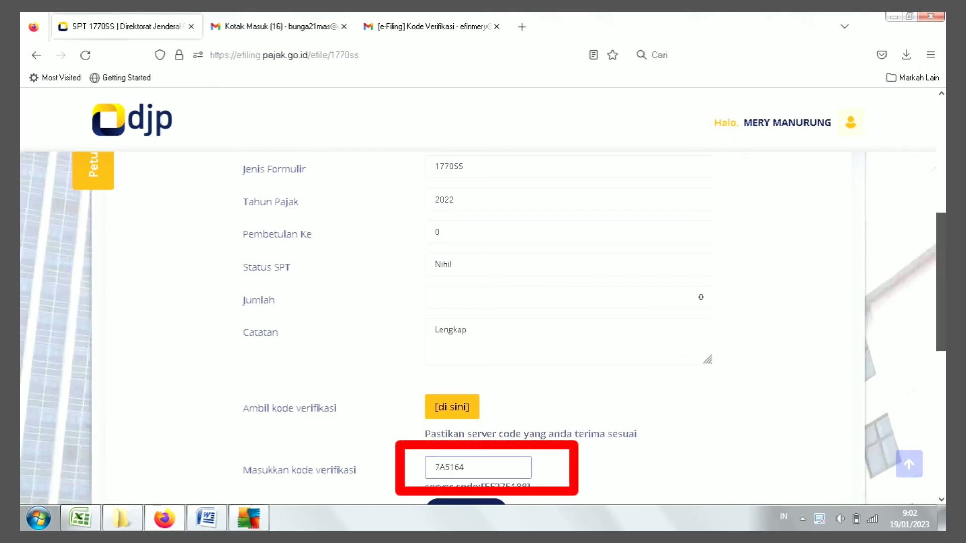
pyautogui.scroll(-2, 483, 328)
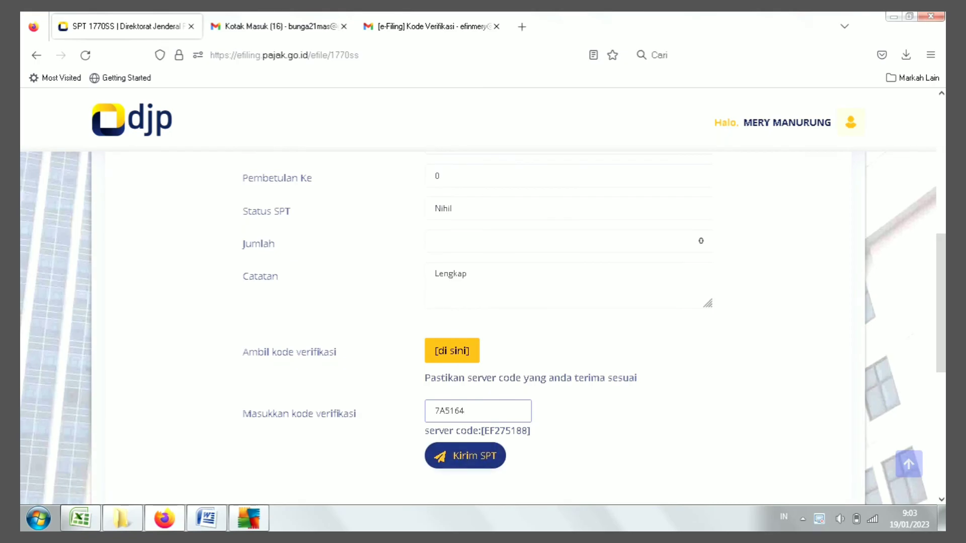
pyautogui.click(432, 26)
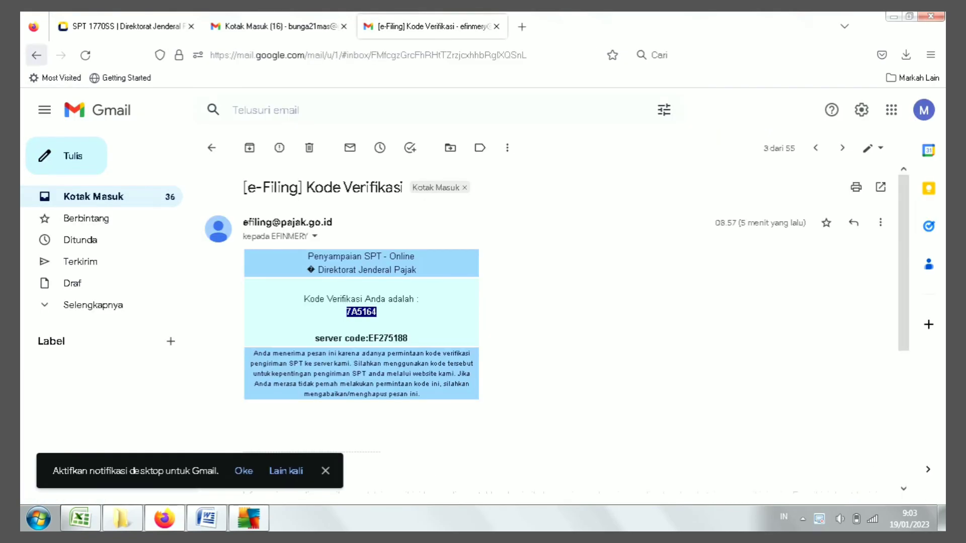
# Step: Search the Gmail inbox for EFILING, then return to the e-filing form
pyautogui.click(36, 54)
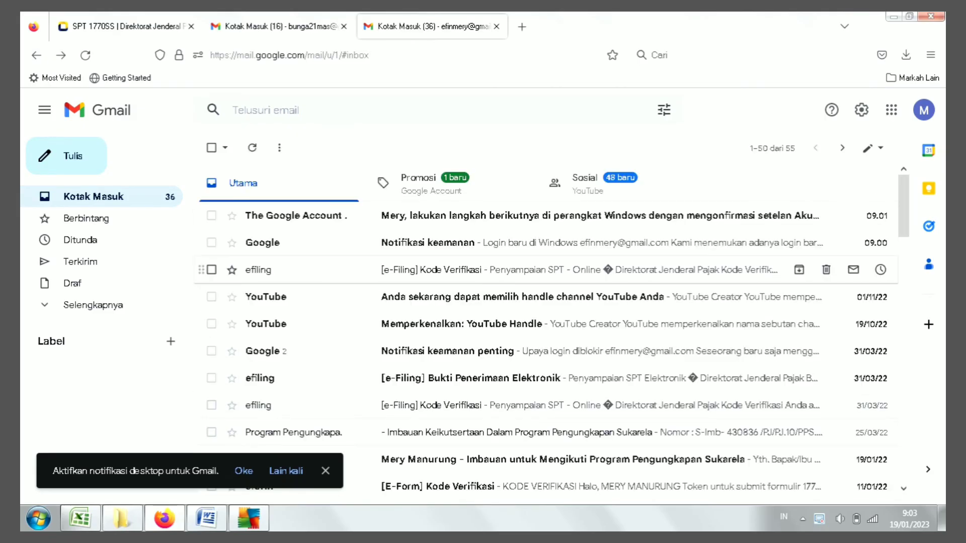
pyautogui.click(352, 109)
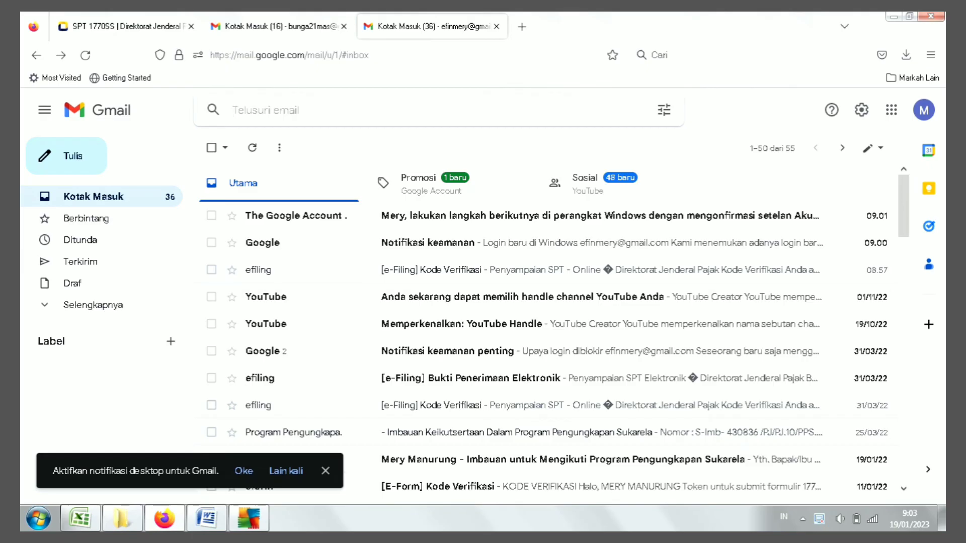
pyautogui.write('EFILING')
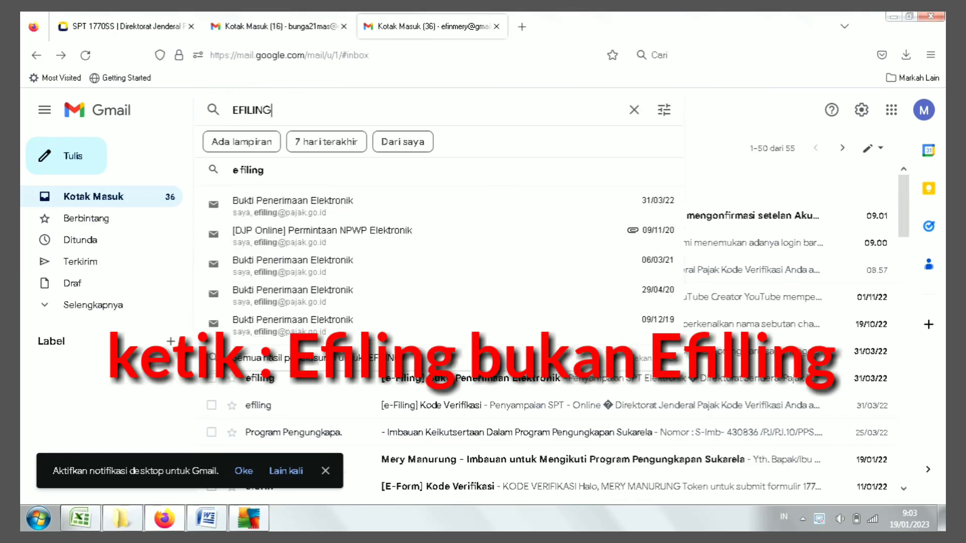
pyautogui.press('Return')
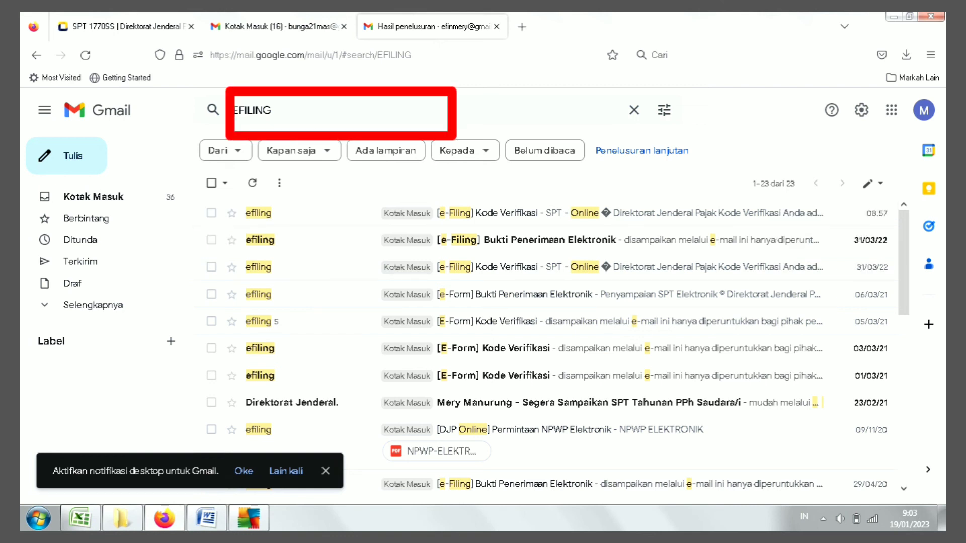
pyautogui.click(274, 110)
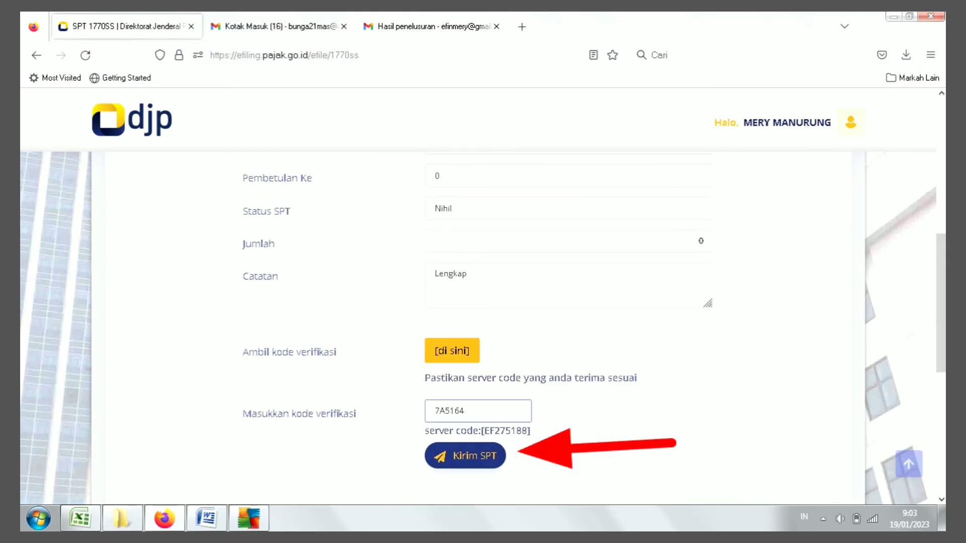
# Step: Submit the return with Kirim SPT and close the income-below-PTKP notice
pyautogui.click(465, 456)
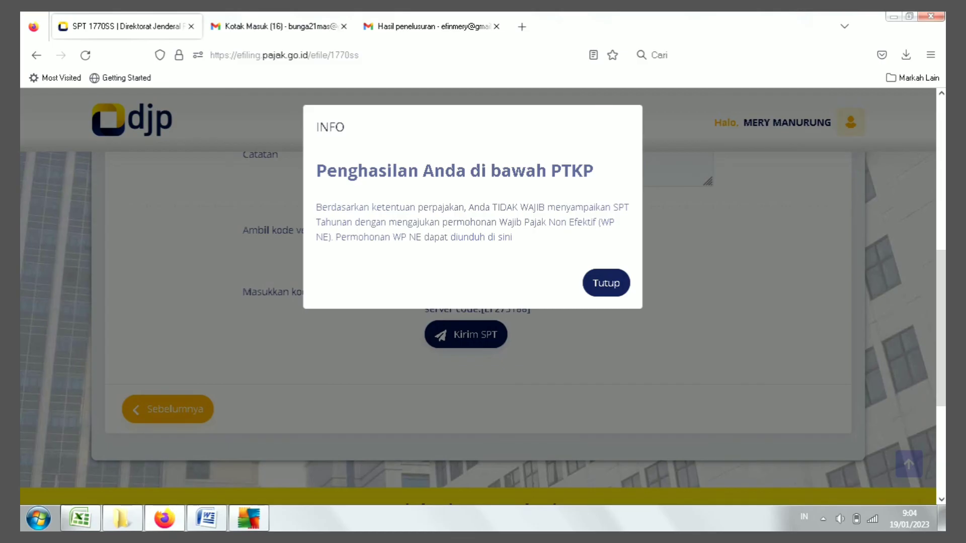
pyautogui.click(606, 283)
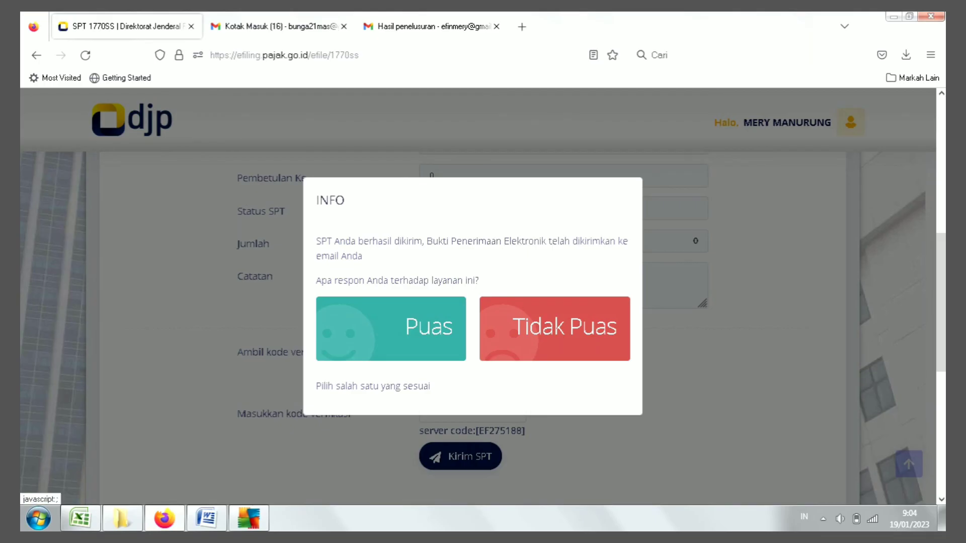
# Step: Rate the service Puas and view the BPE receipt for the 2022 1770SS Nihil return
pyautogui.click(391, 328)
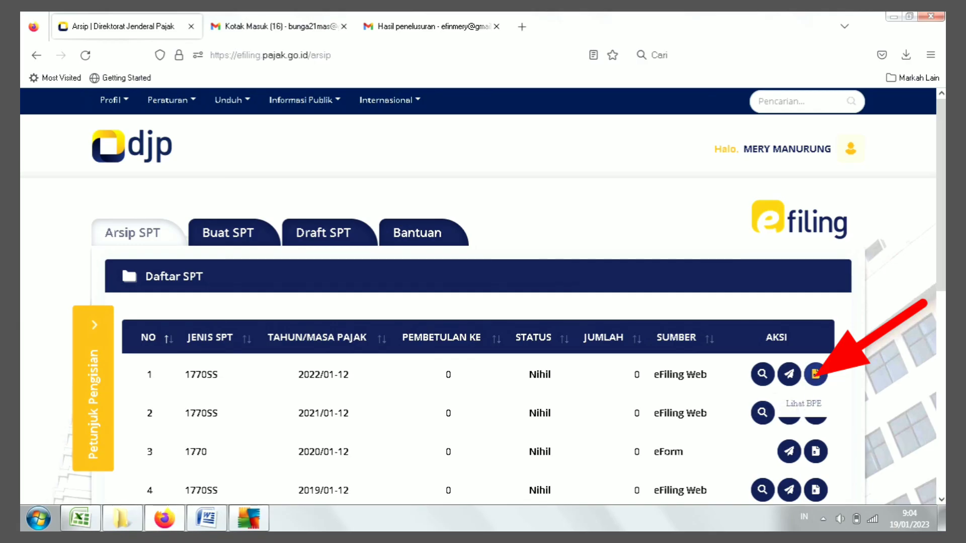
pyautogui.click(816, 373)
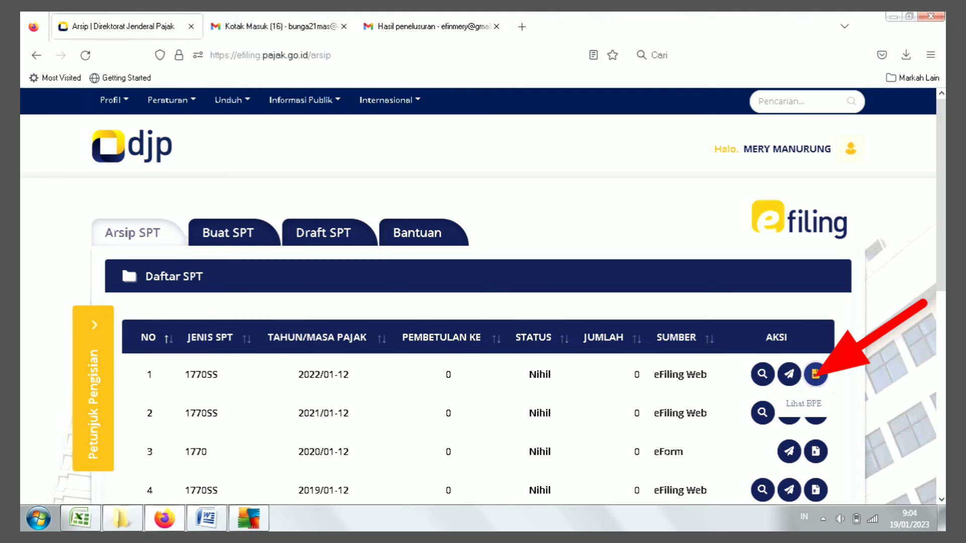